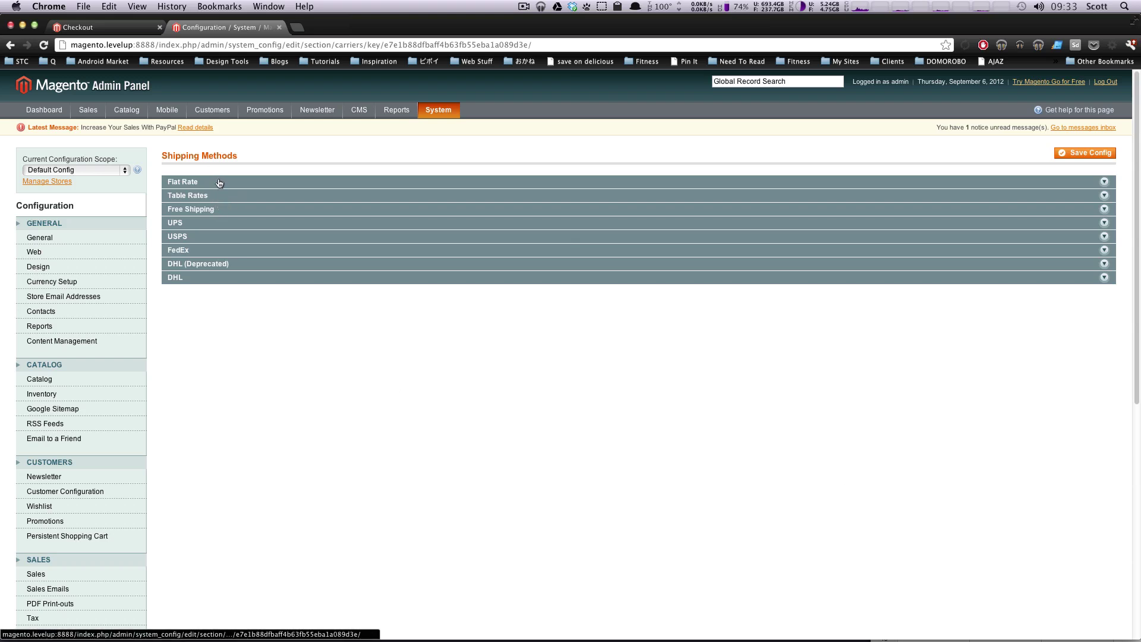
Expand the UPS settings and enable UPS for checkout, keeping United Parcel Service as the type.
mouse_move(445, 105)
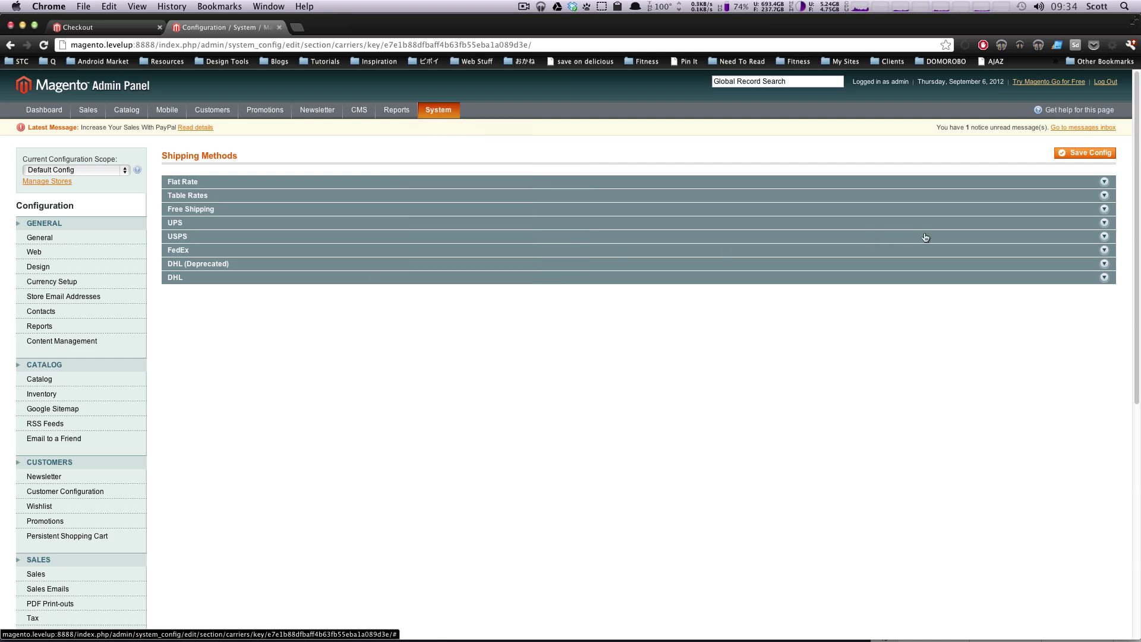
left_click_drag(1135, 225, 1019, 390)
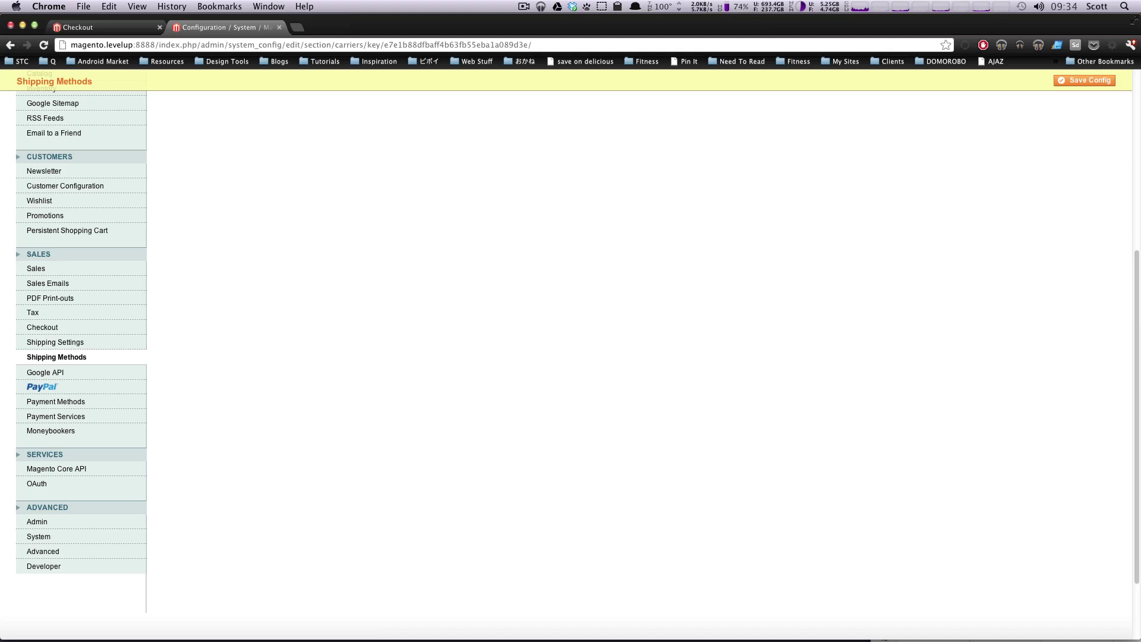
left_click_drag(1137, 279, 1137, 155)
scroll(639, 178, "up", 3)
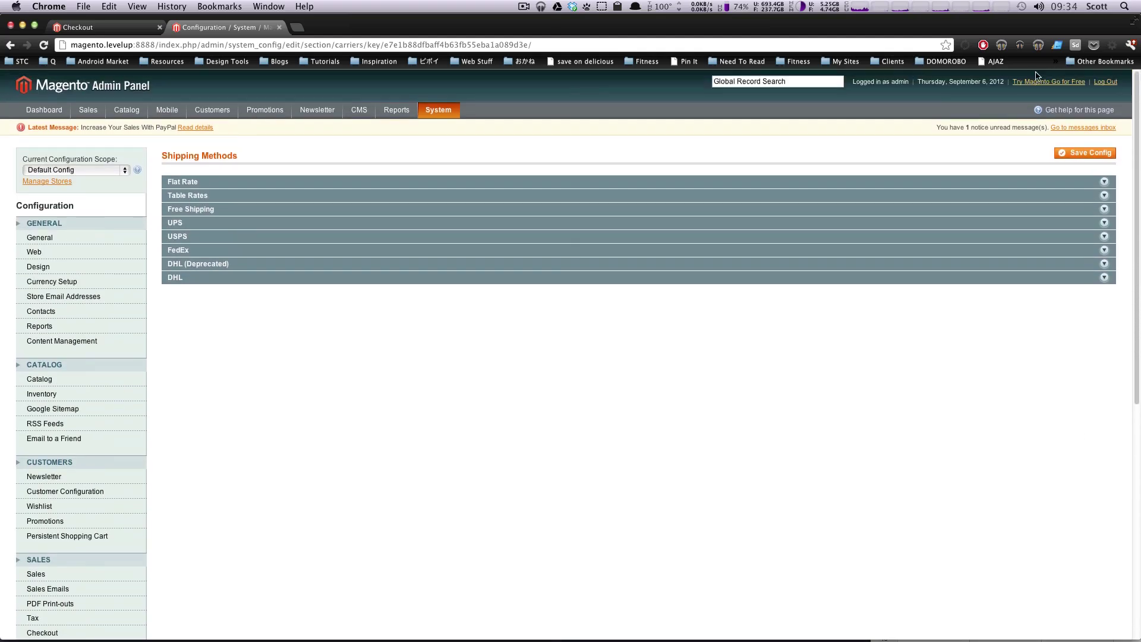
left_click(236, 226)
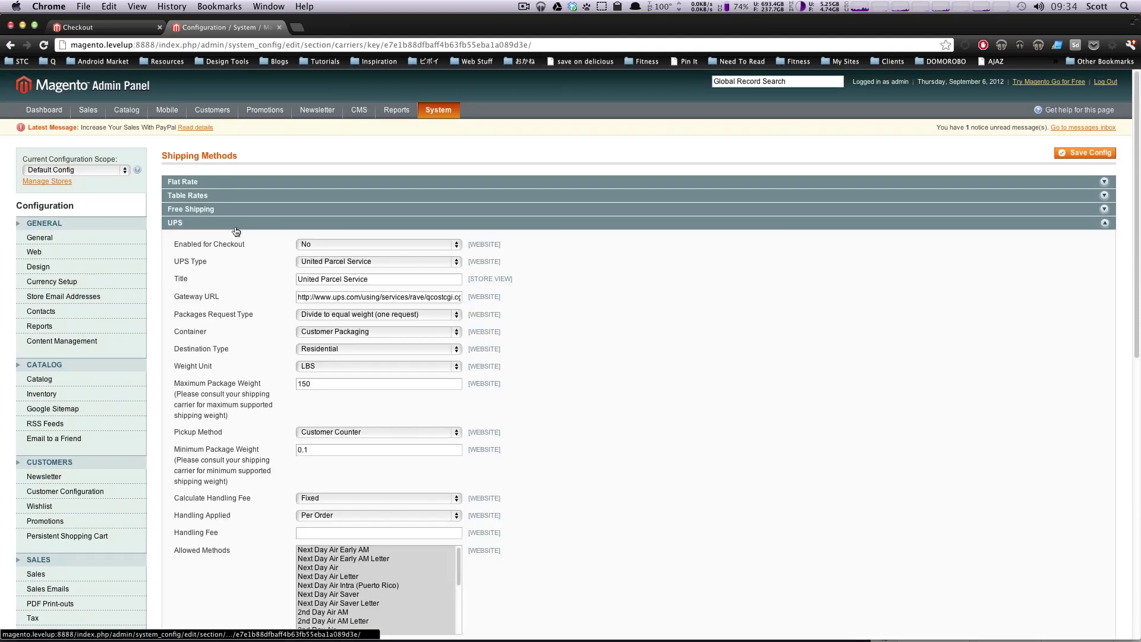
left_click(305, 244)
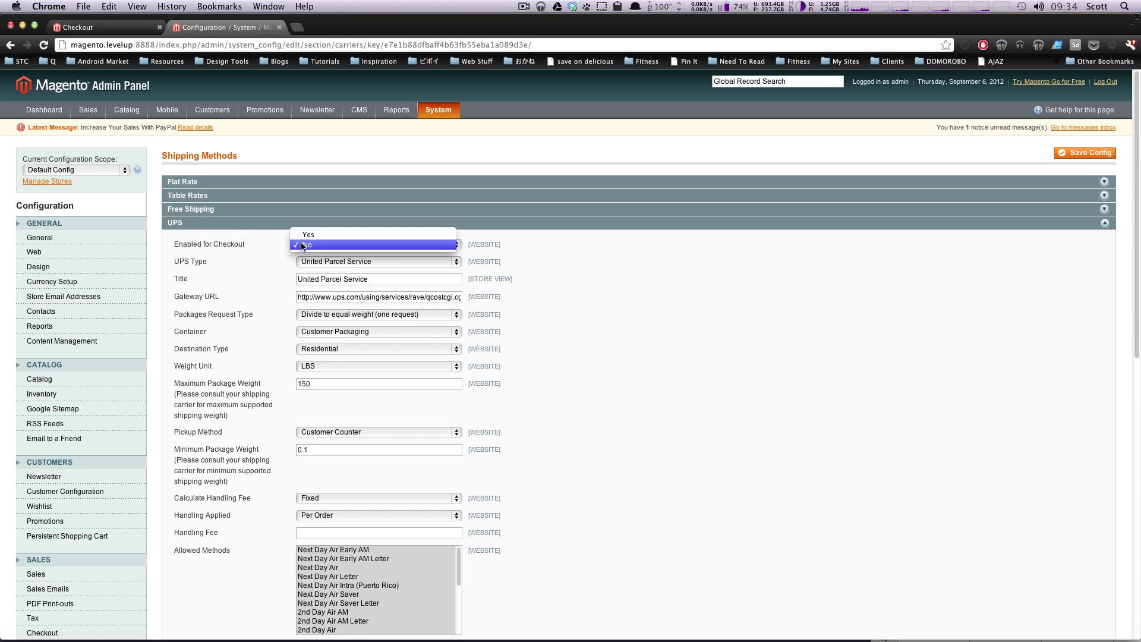
left_click(304, 236)
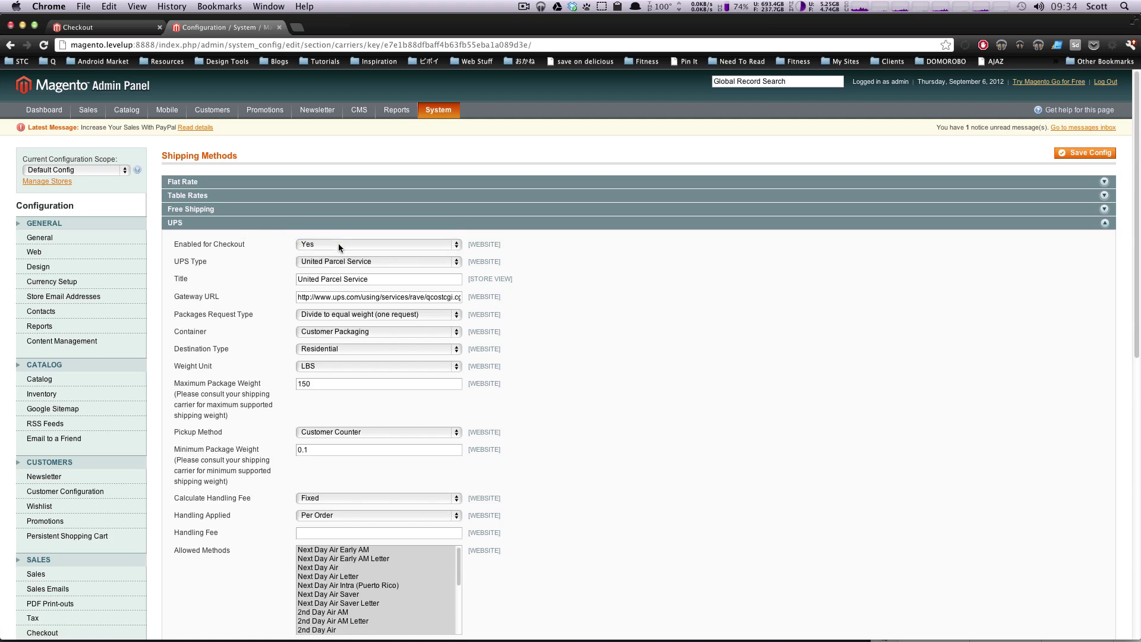
left_click(370, 262)
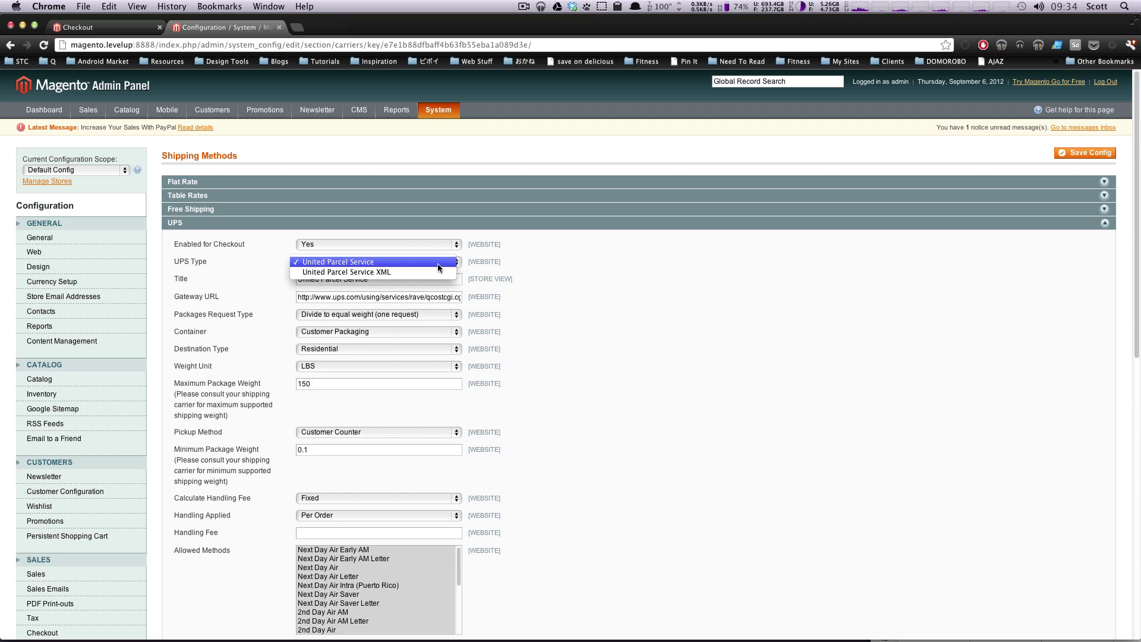
left_click(382, 291)
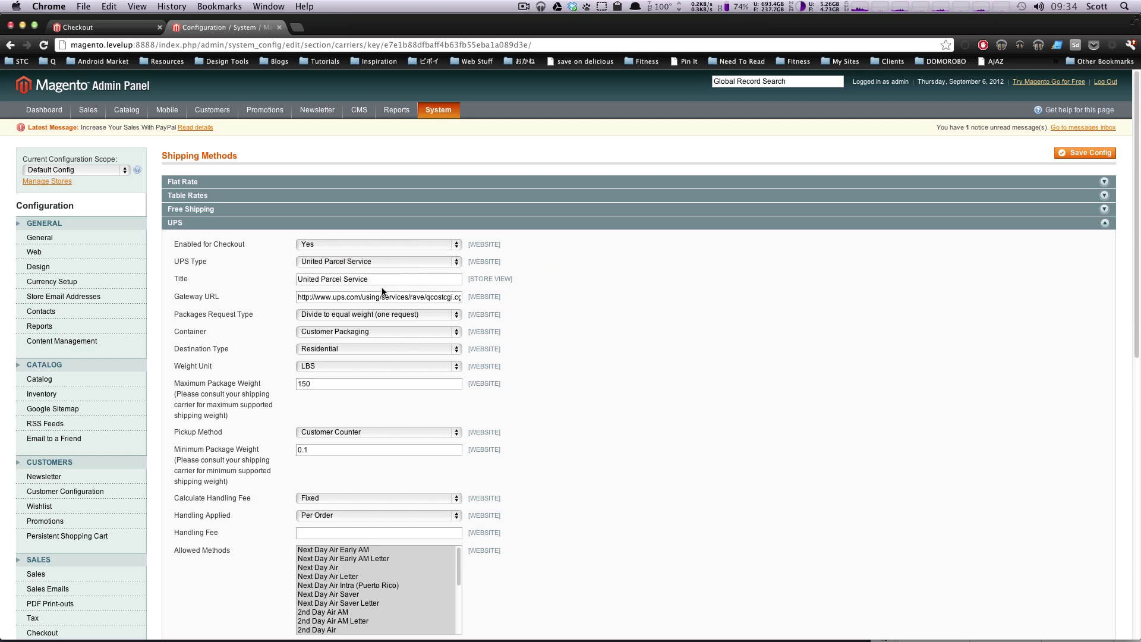
Replace the UPS title with 'UPS' and check the Gateway URL field.
left_click_drag(383, 279, 298, 276)
type("UPS")
left_click_drag(404, 296, 334, 297)
left_click(334, 297)
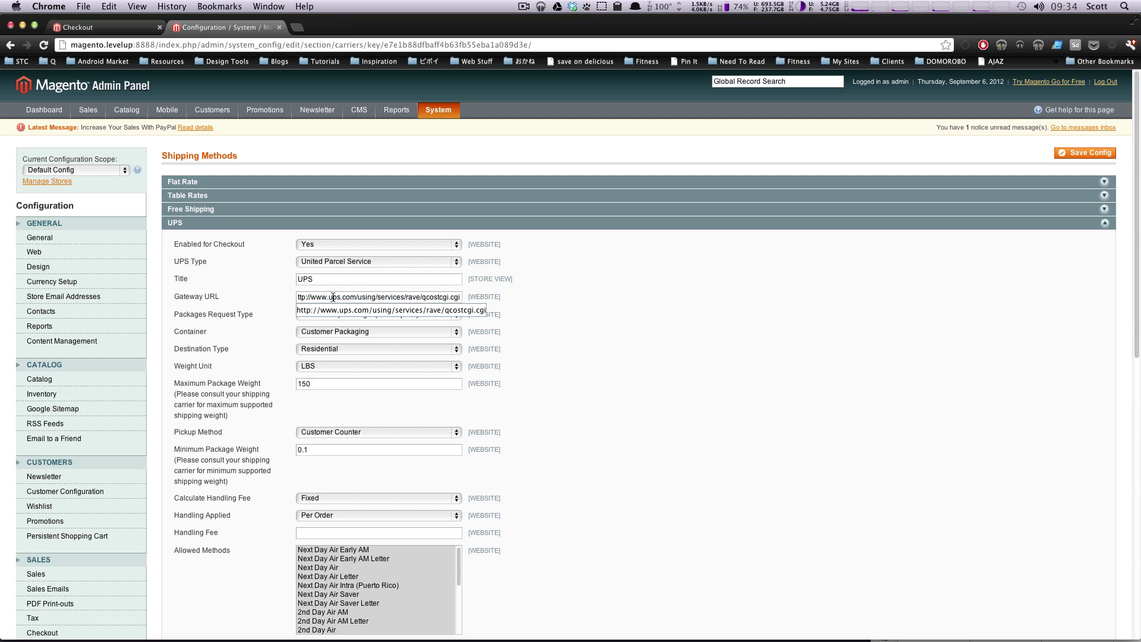
left_click(535, 305)
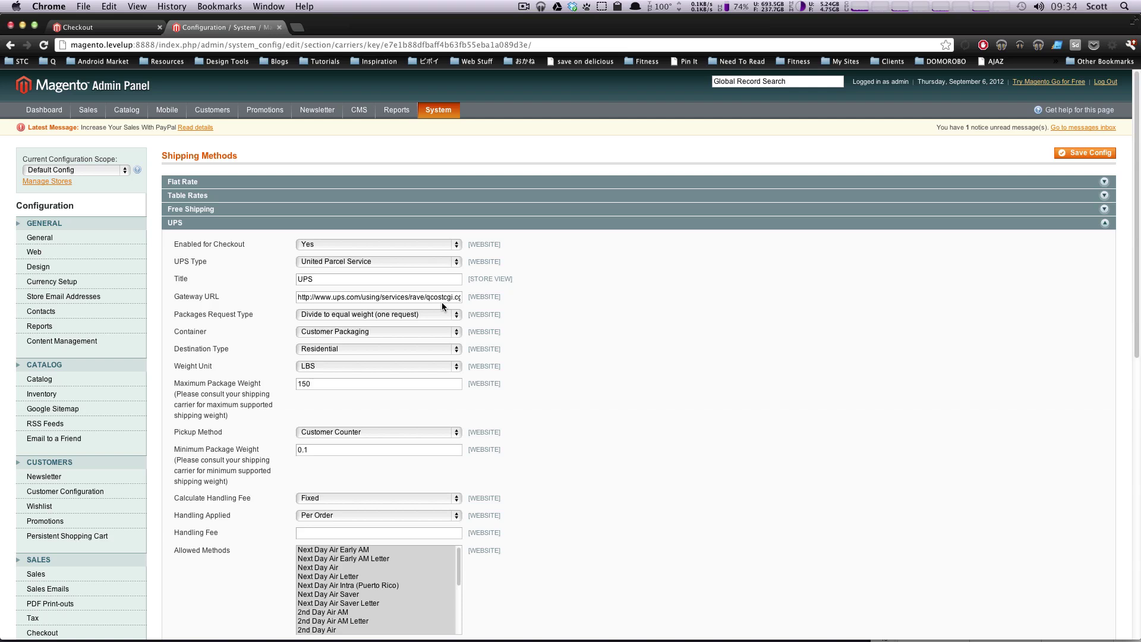
left_click(384, 297)
left_click_drag(247, 309, 385, 319)
left_click(409, 316)
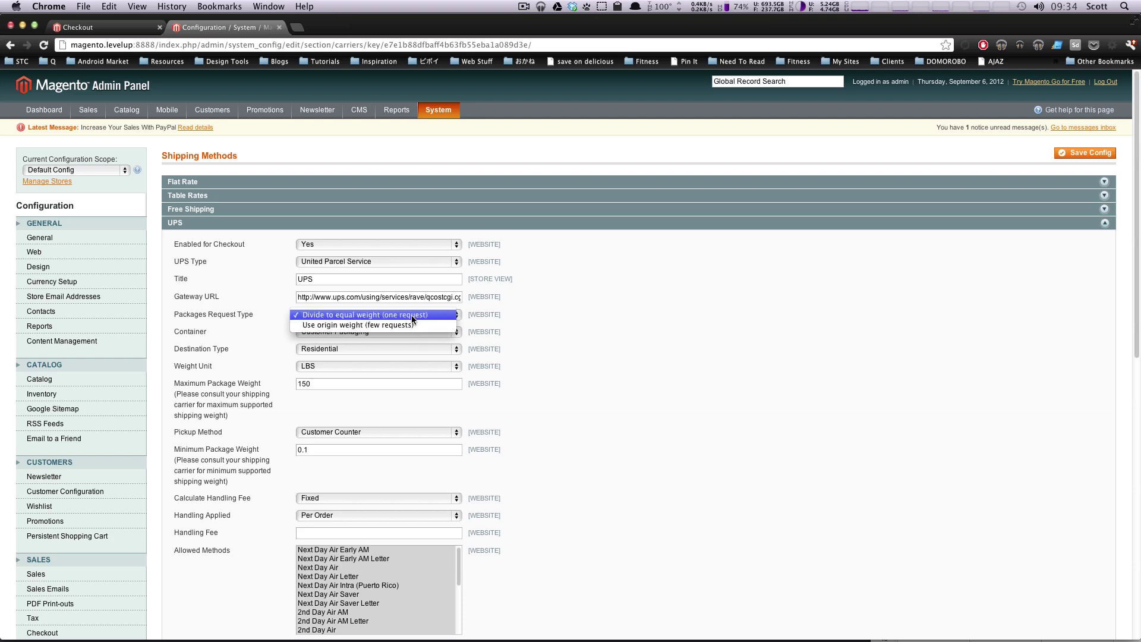
left_click(412, 316)
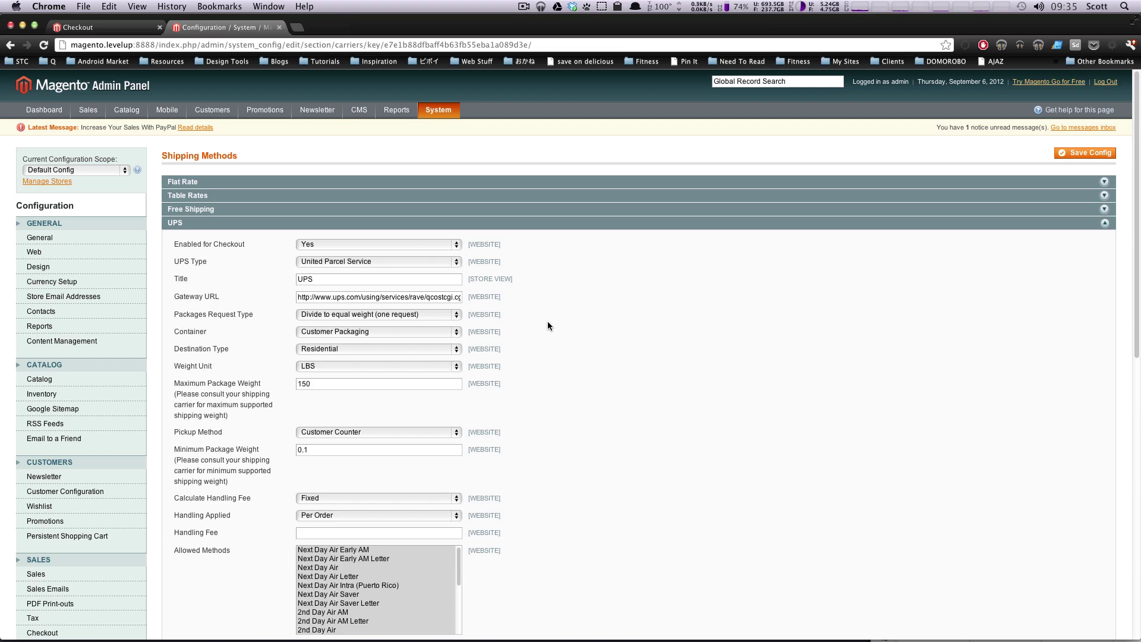
left_click(437, 315)
left_click(422, 325)
left_click(415, 312)
left_click(411, 301)
left_click(416, 331)
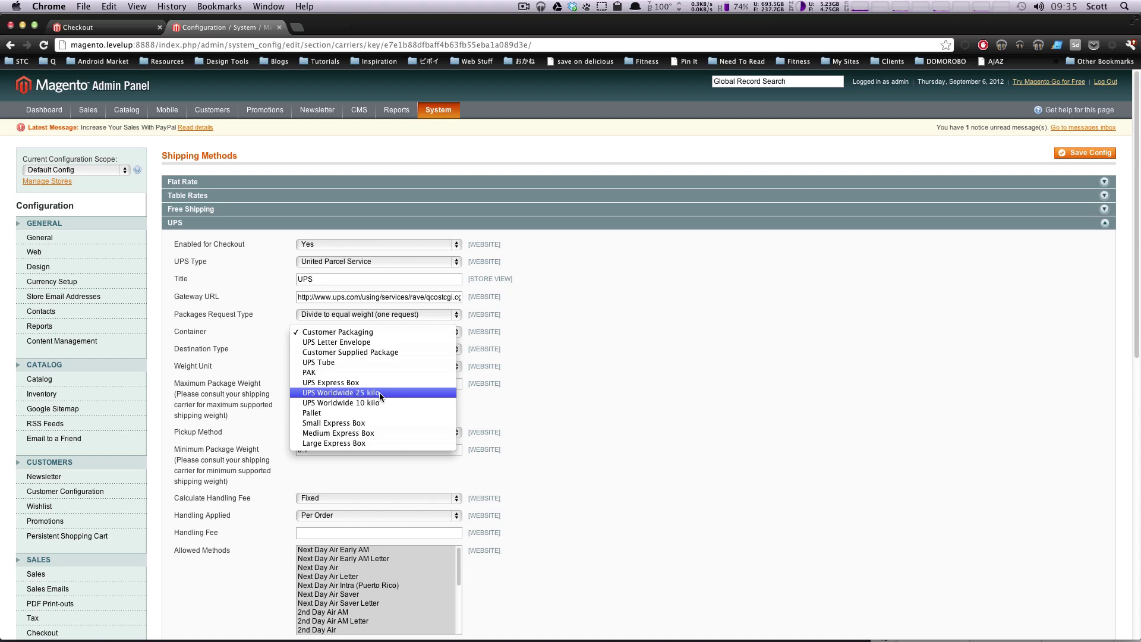
left_click(381, 335)
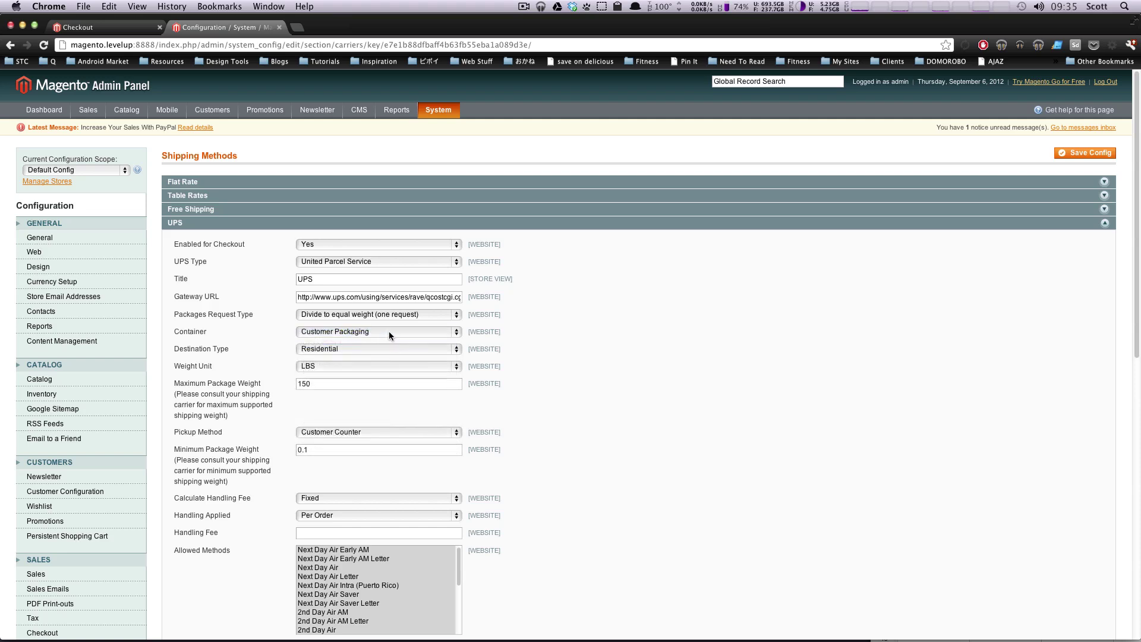
left_click(389, 335)
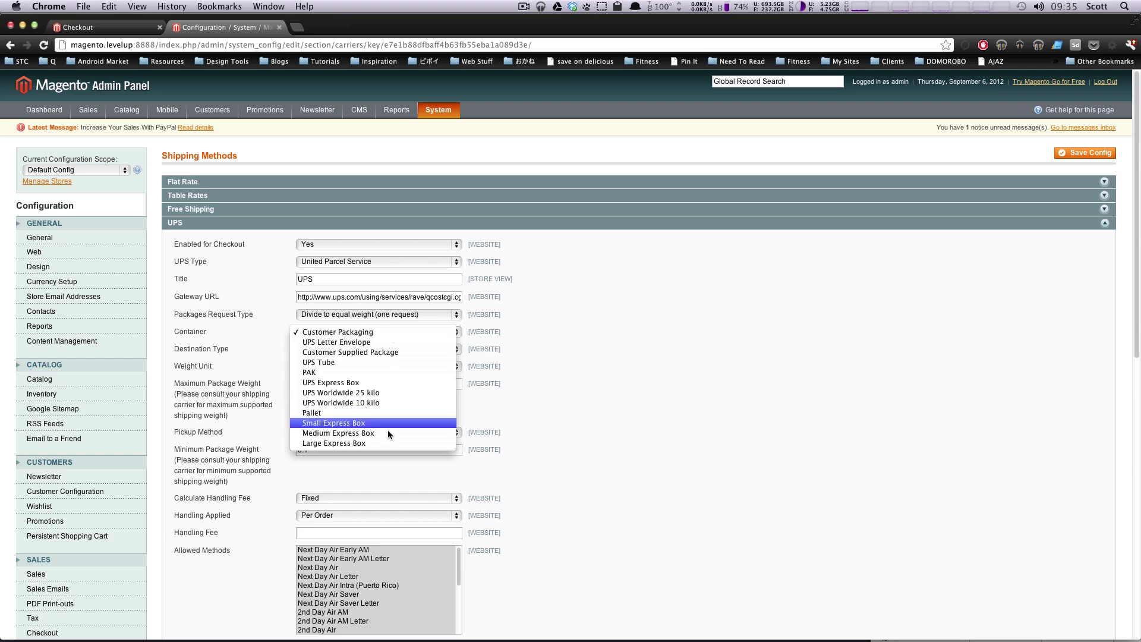
left_click(381, 333)
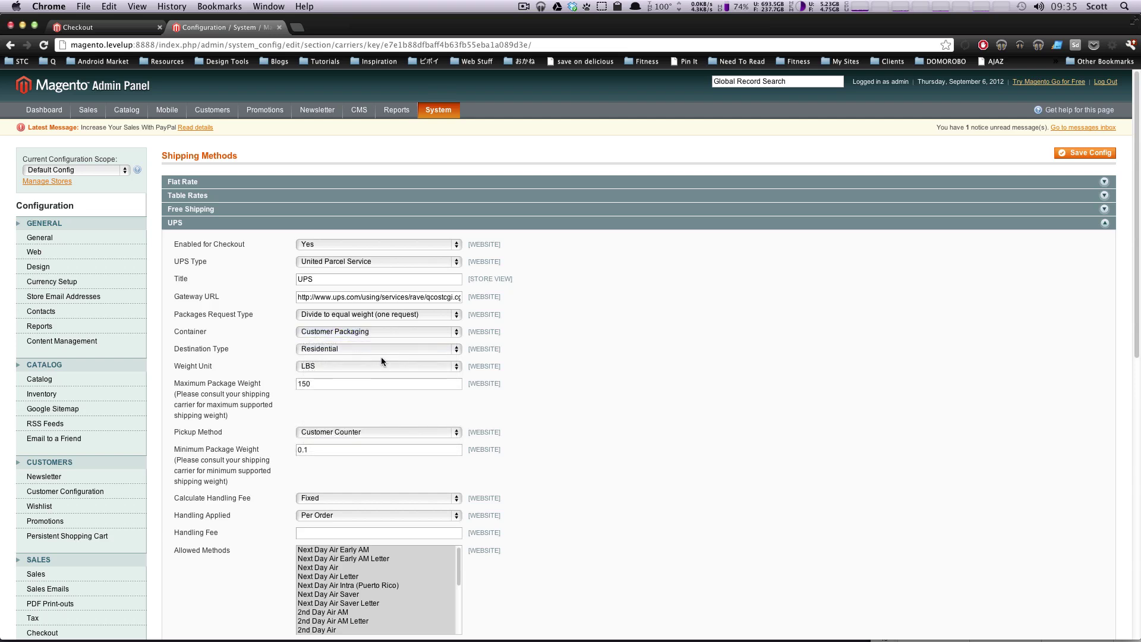
left_click(380, 365)
left_click(379, 366)
left_click(380, 366)
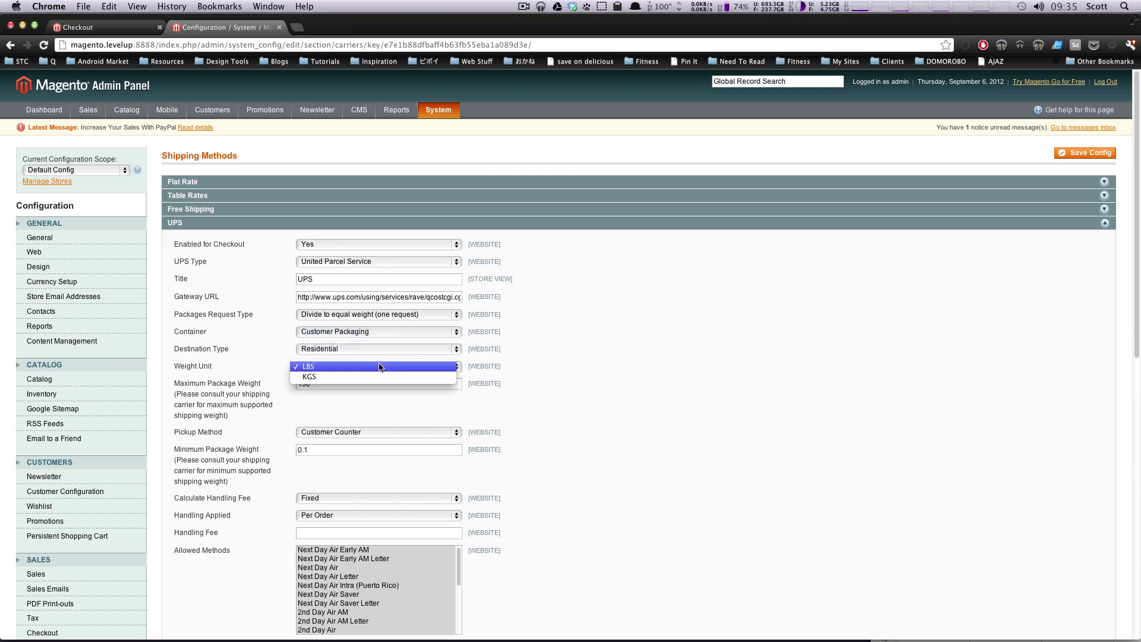
left_click(379, 367)
left_click(379, 366)
left_click(733, 413)
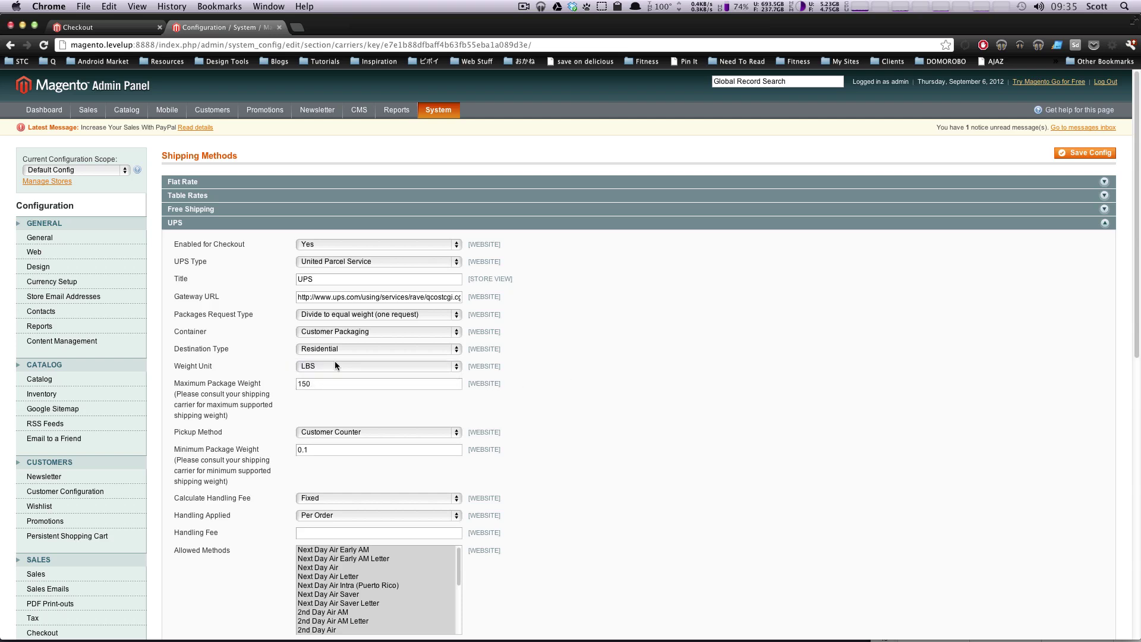
left_click_drag(337, 383, 281, 380)
left_click(314, 384)
left_click(556, 387)
left_click_drag(264, 409, 178, 394)
left_click(1036, 354)
Keep Customer Counter as the UPS pickup method and review the minimum package weight.
left_click_drag(1138, 335, 1138, 432)
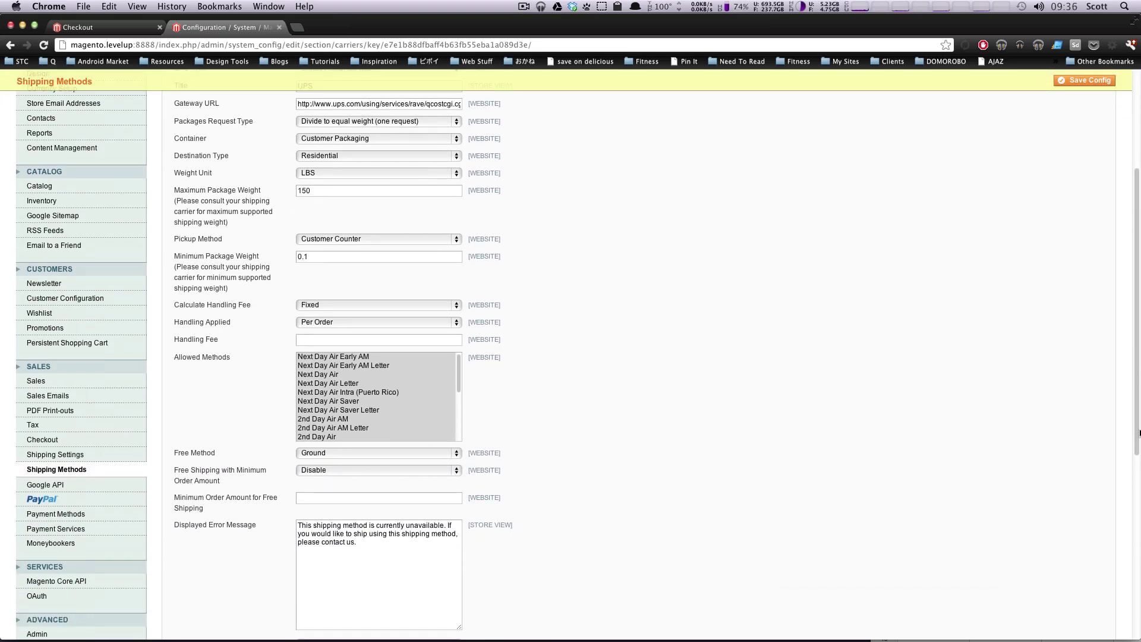
left_click(359, 239)
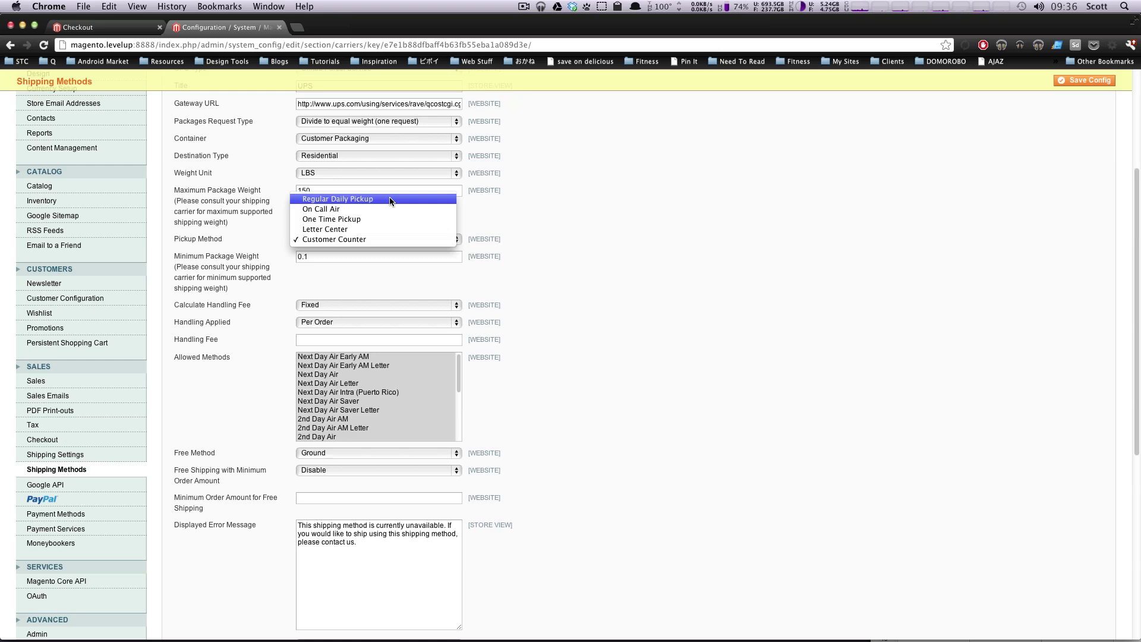
left_click(382, 241)
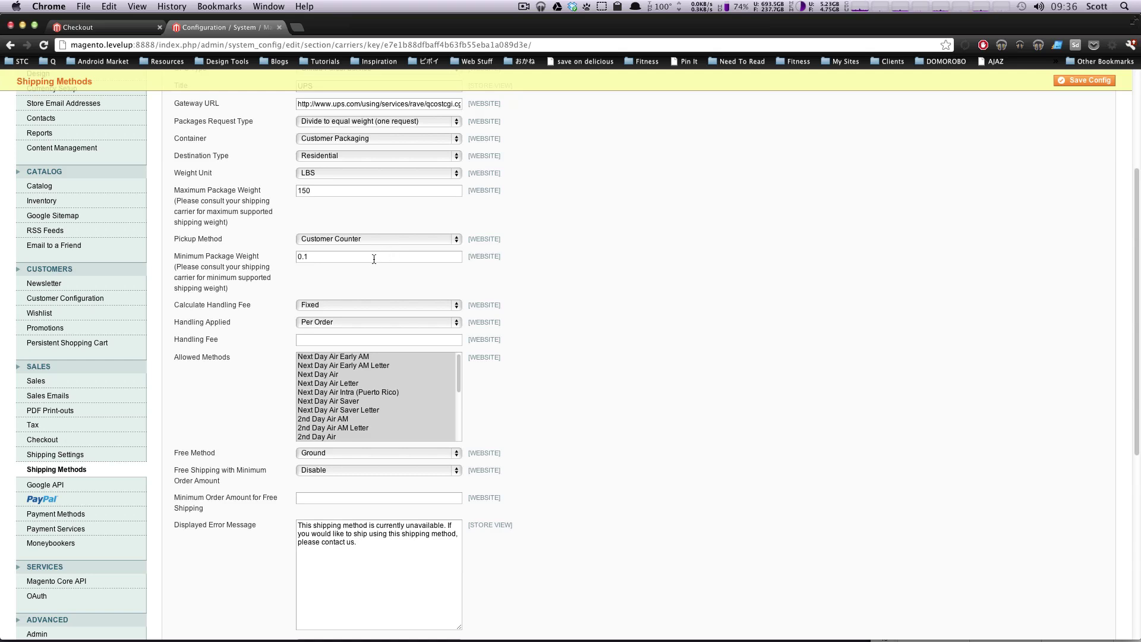
left_click_drag(317, 254, 304, 256)
Set the UPS handling fee calculation to Fixed, applied Per Order.
left_click(430, 305)
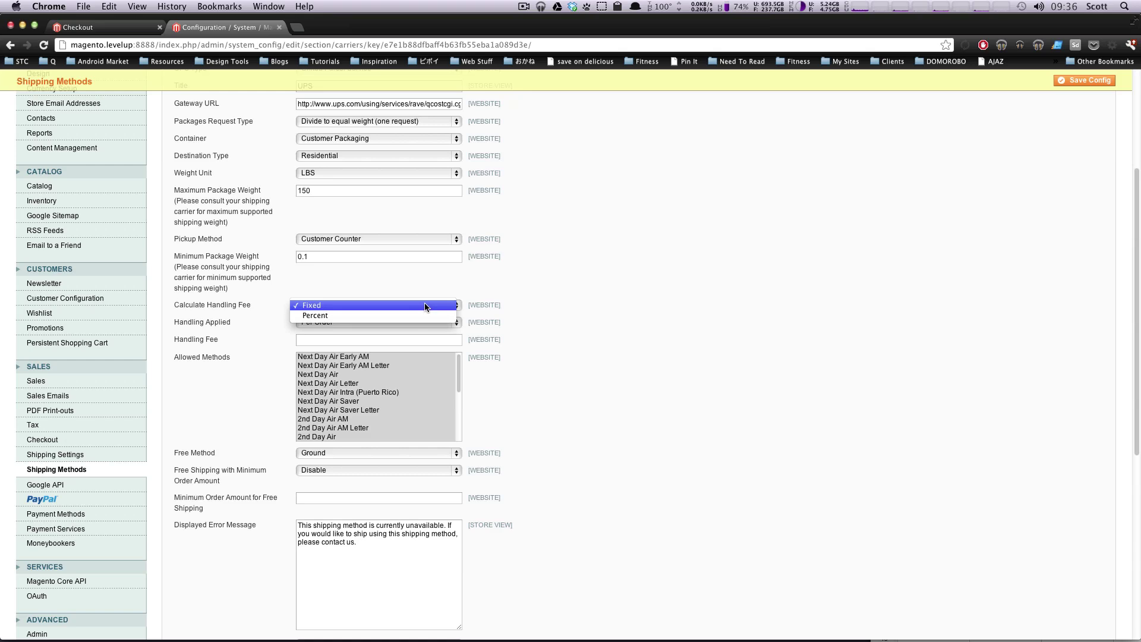
left_click(426, 306)
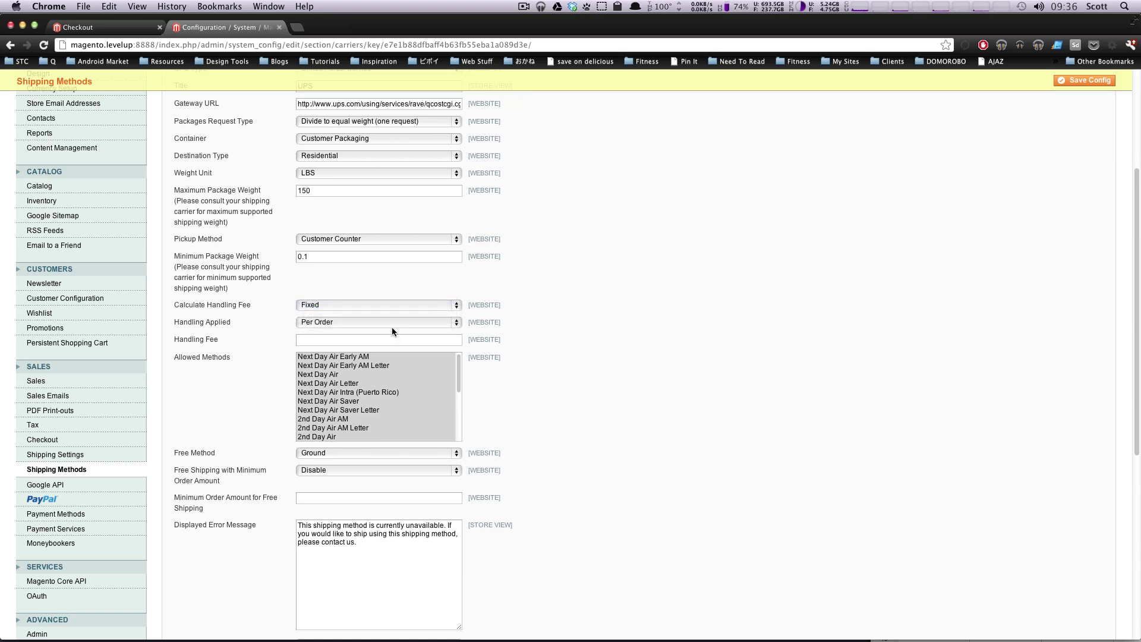
left_click(399, 322)
left_click(399, 322)
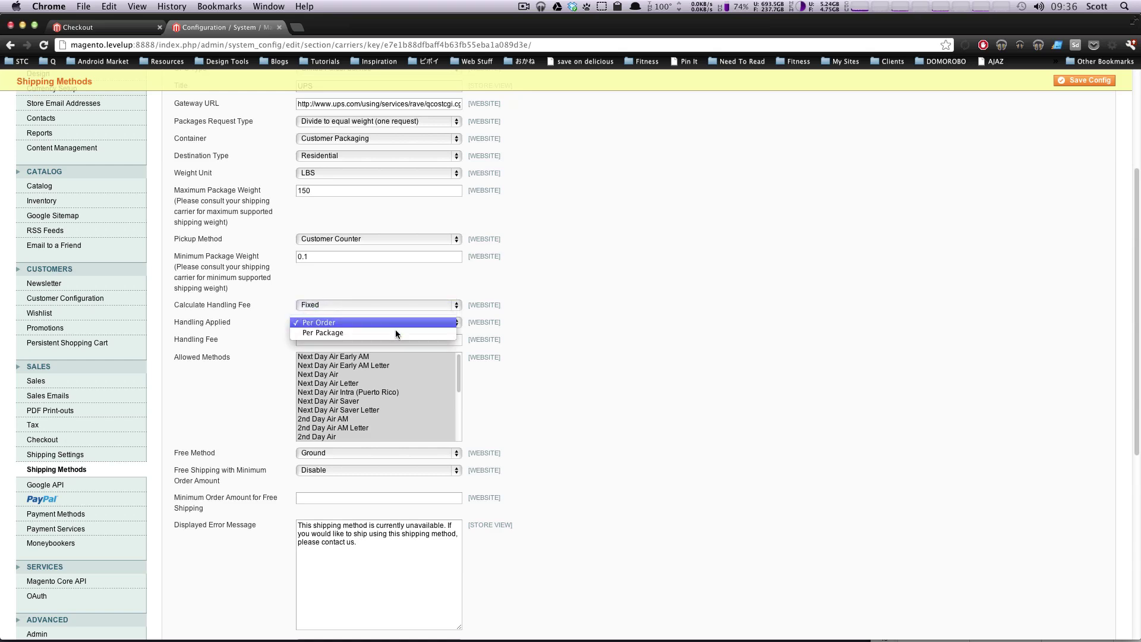
left_click(391, 323)
left_click(387, 332)
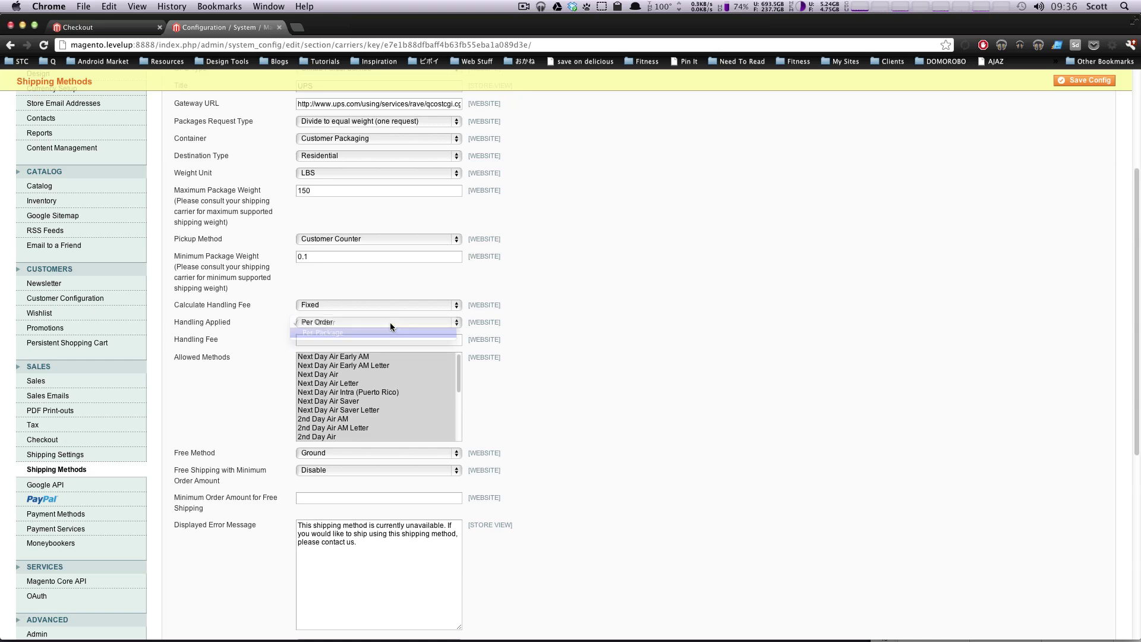
left_click(390, 318)
left_click(390, 313)
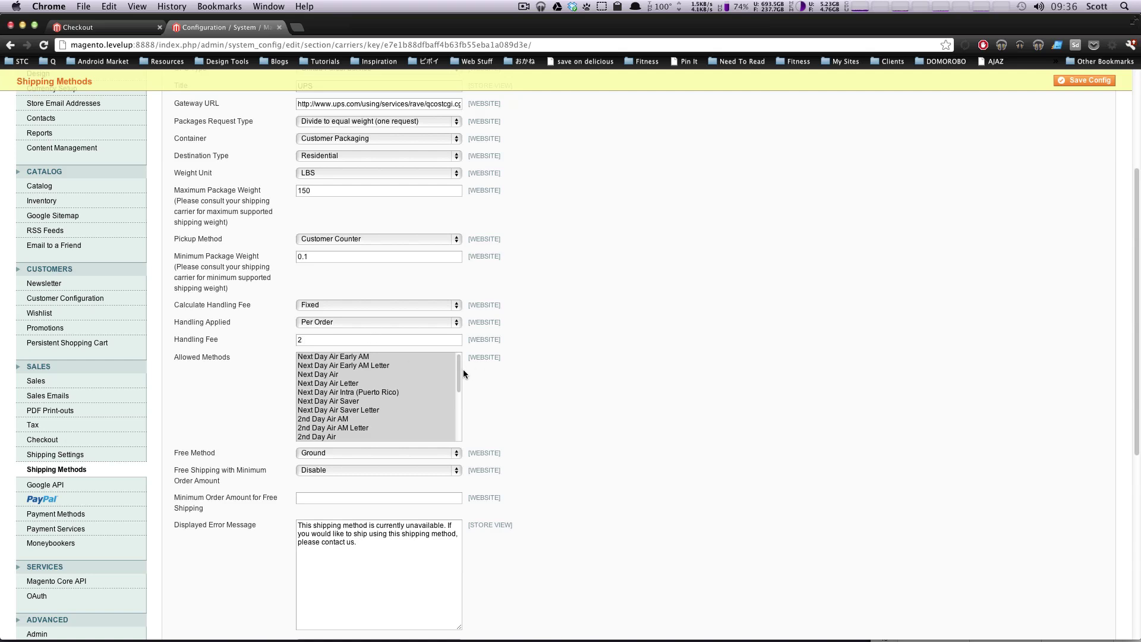
Select every UPS method, Next Day Air Early AM through Worldwide Expedited, and set Free Method to None.
mouse_move(459, 373)
left_mouse_down()
mouse_move(452, 392)
mouse_move(456, 358)
left_mouse_up()
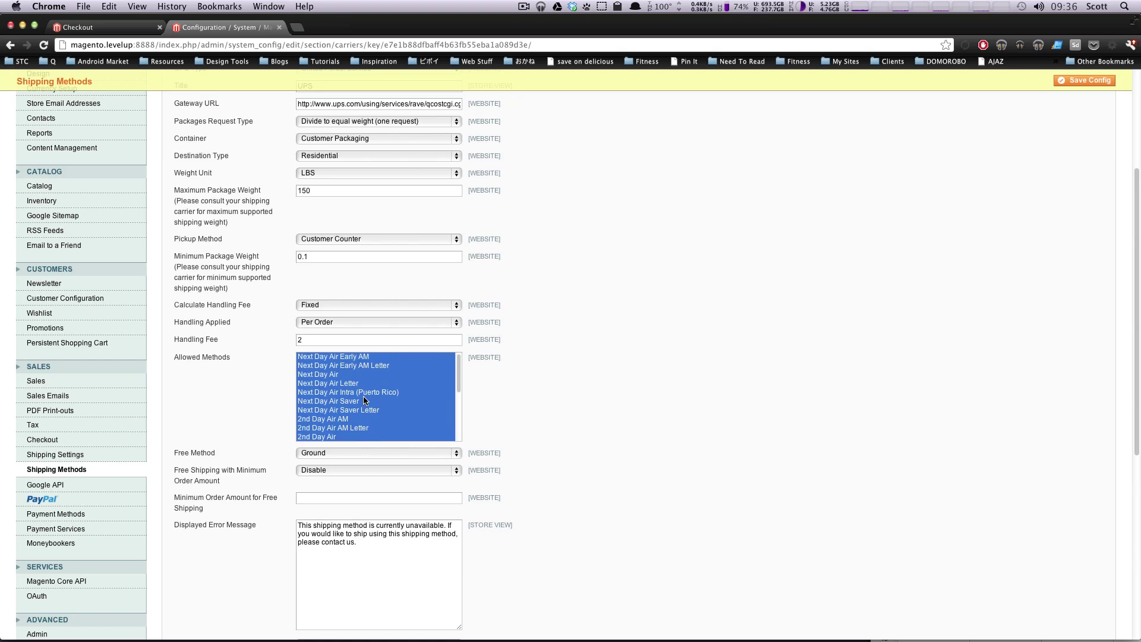
left_click(360, 401)
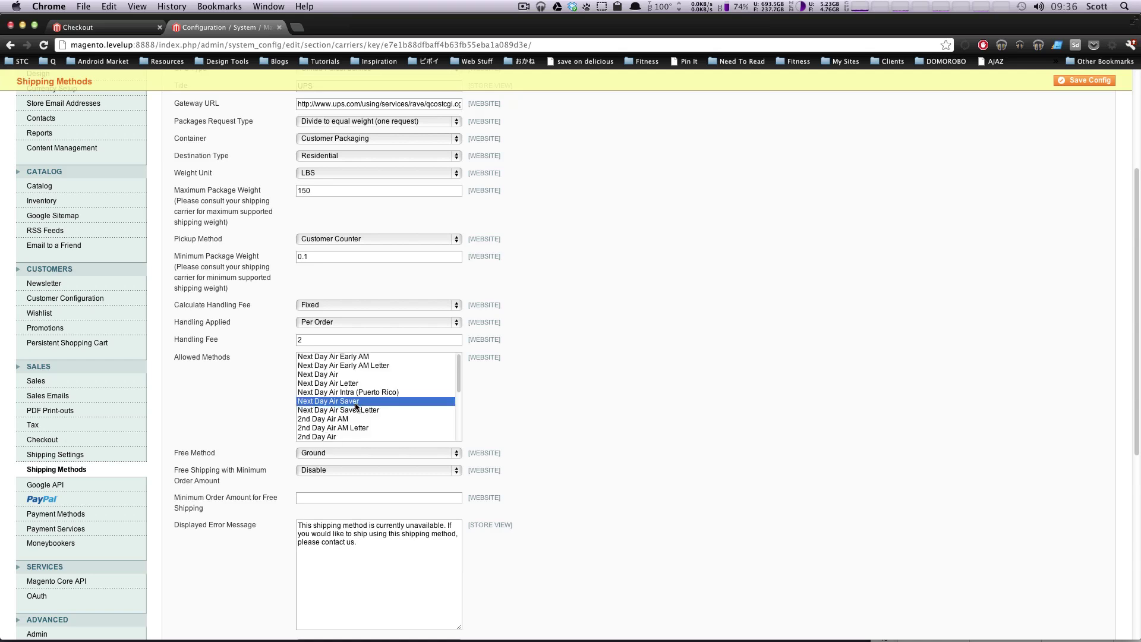
left_click(349, 383, "shift")
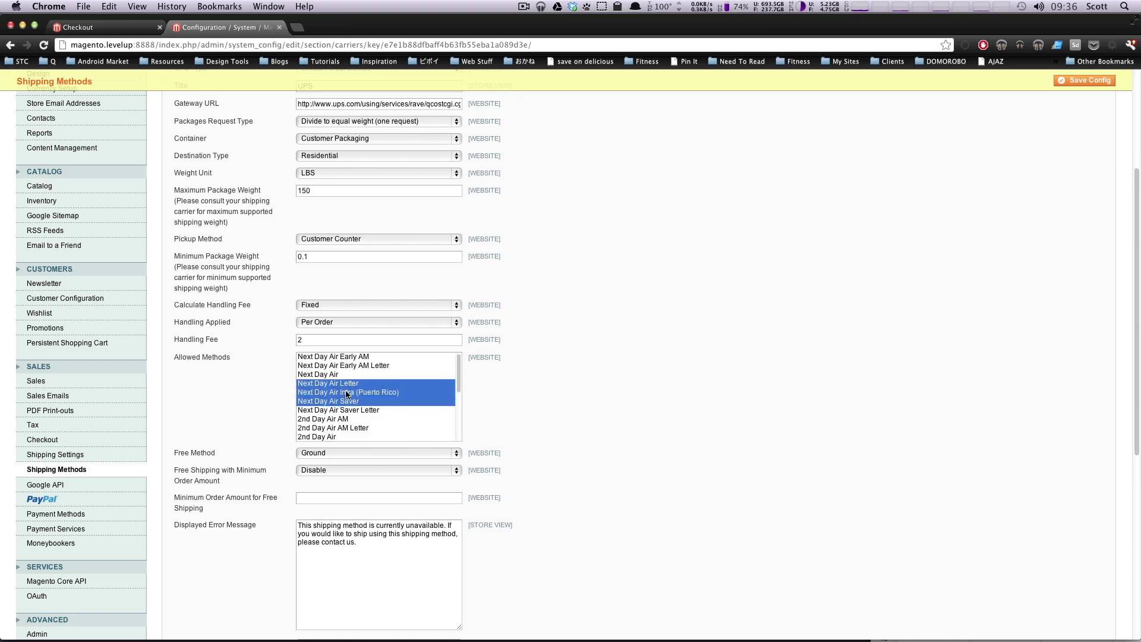
left_click(386, 357)
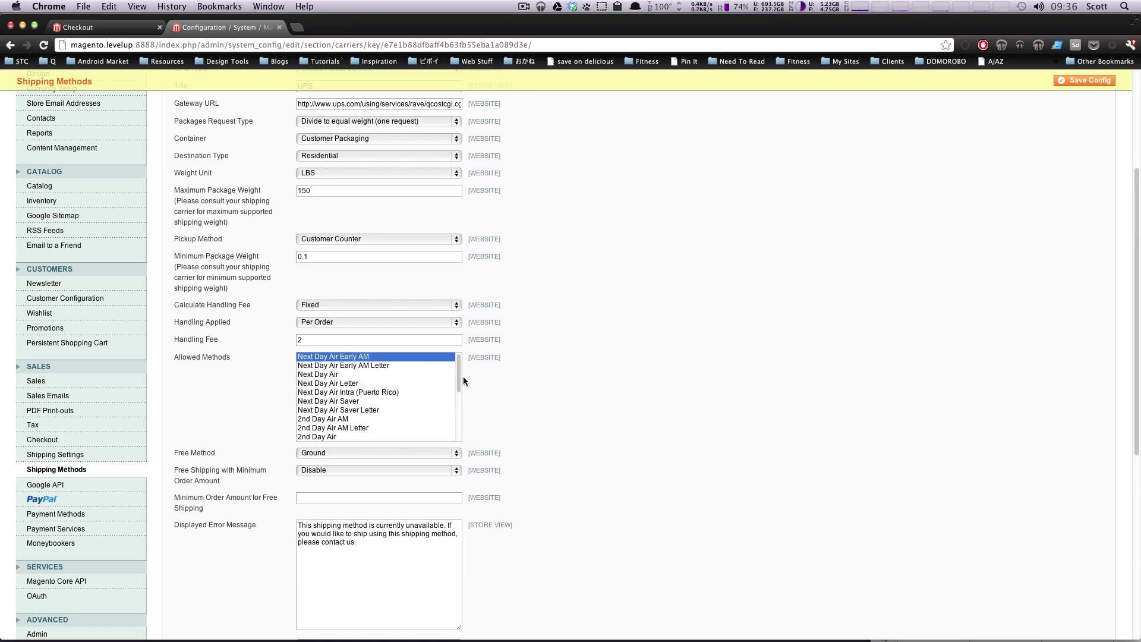
left_click_drag(459, 376, 416, 445)
left_click(337, 437)
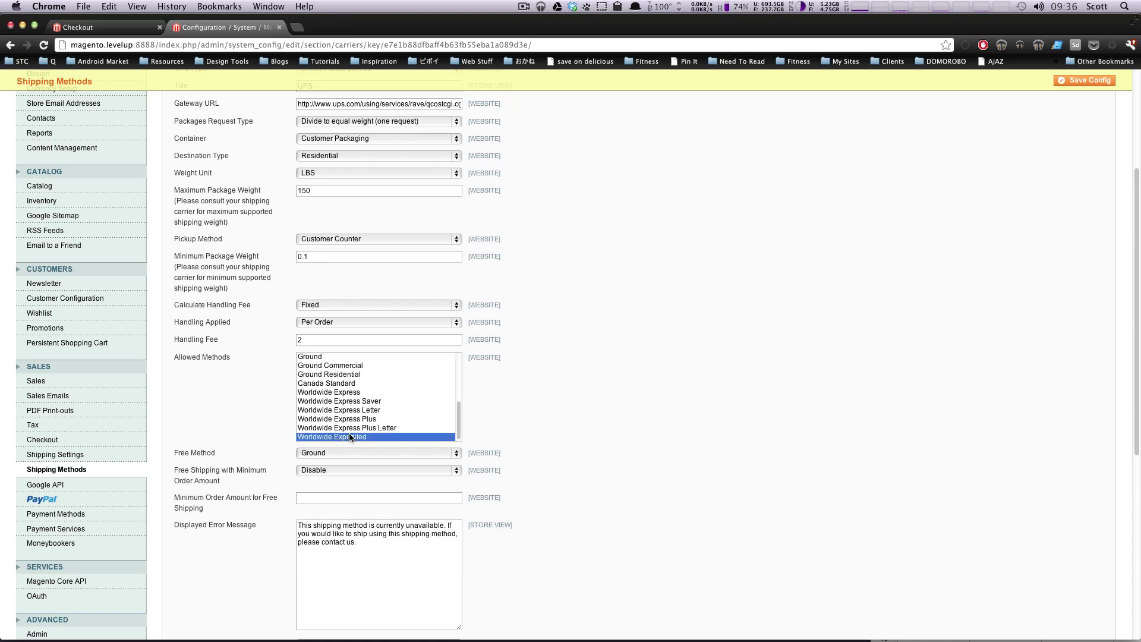
left_click_drag(459, 404, 458, 350)
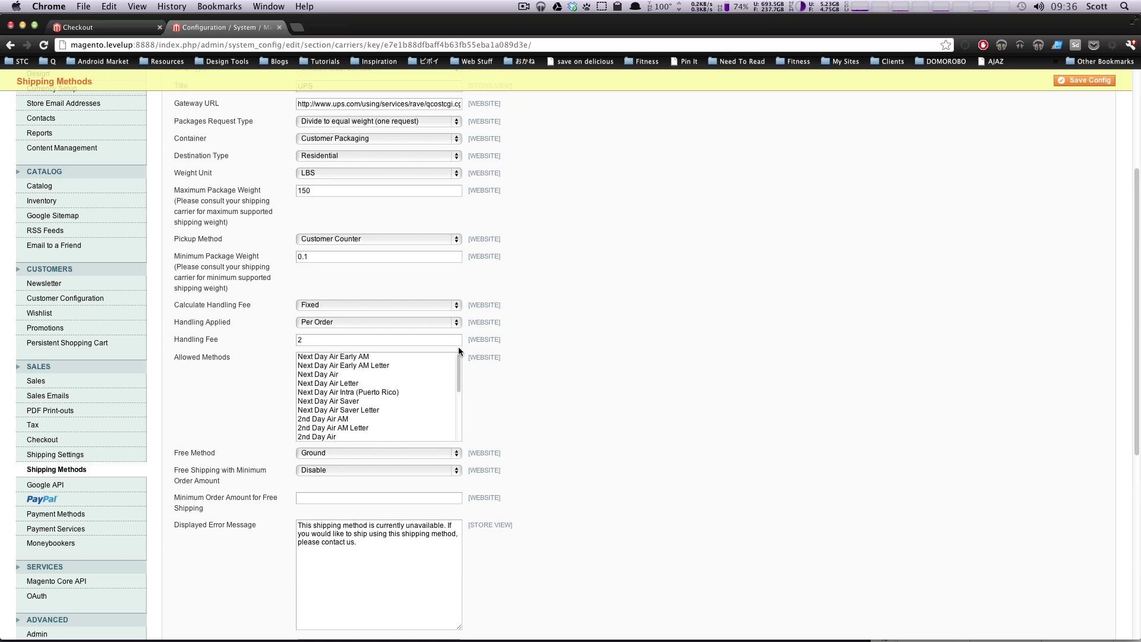
left_click(385, 356, "shift")
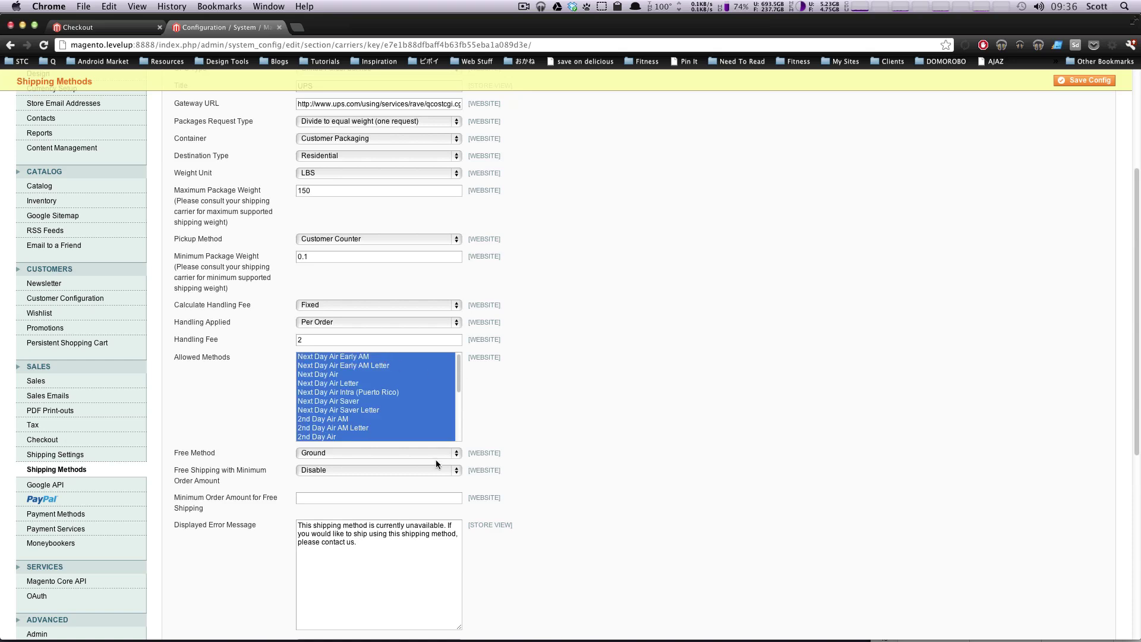
left_click(365, 453)
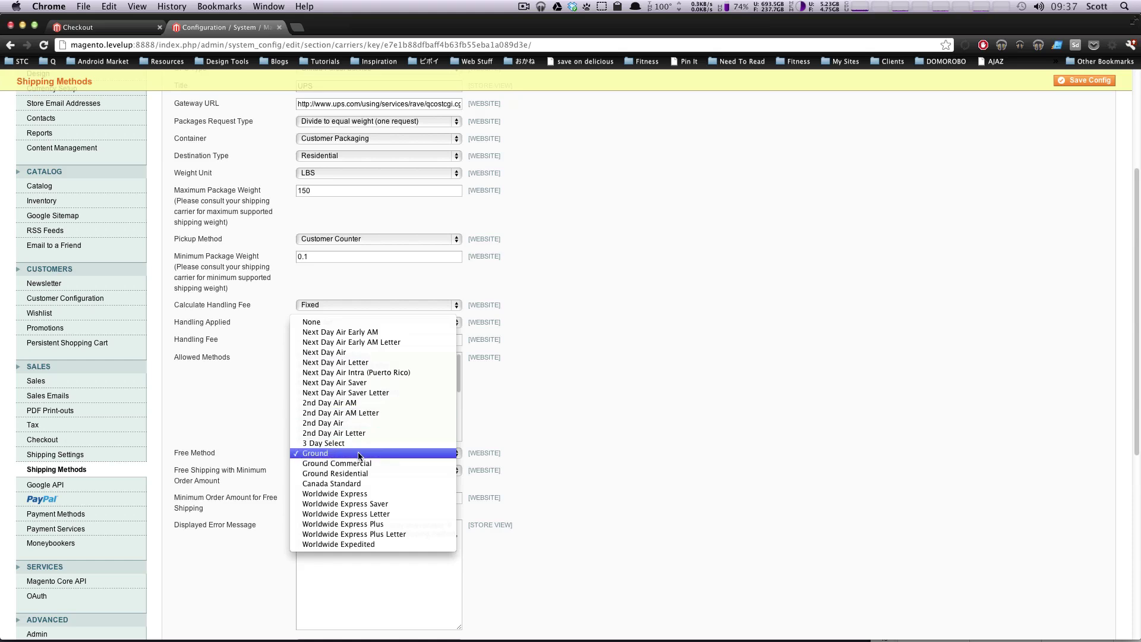
left_click(333, 326)
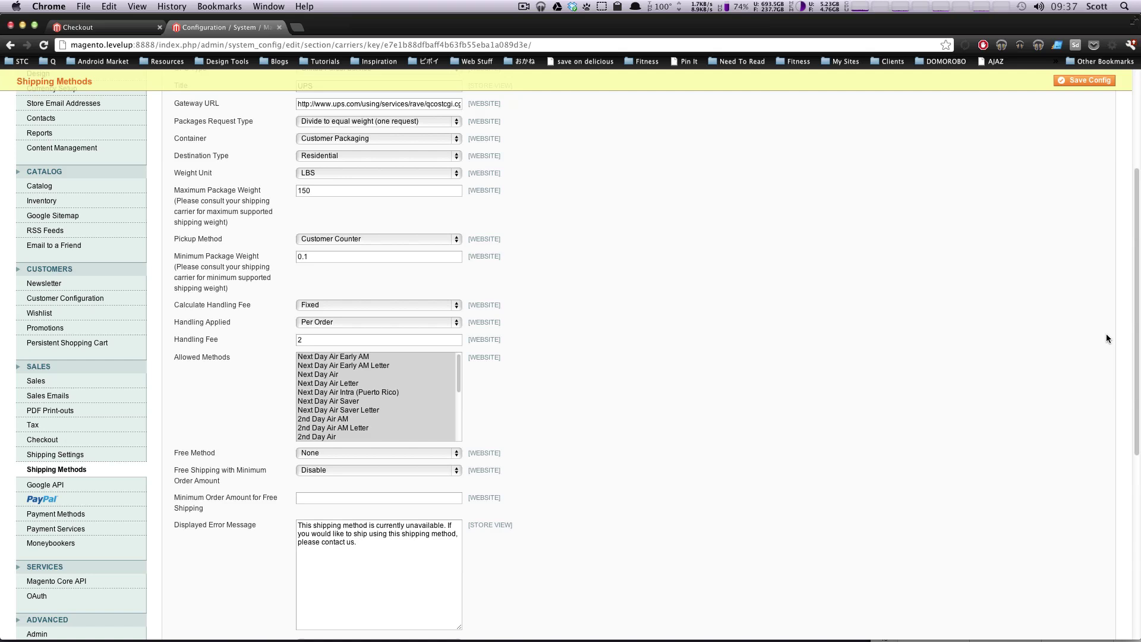
Enter 100 as the free-shipping minimum order amount, leaving that free-shipping option on Disable.
left_click_drag(1137, 343, 1139, 451)
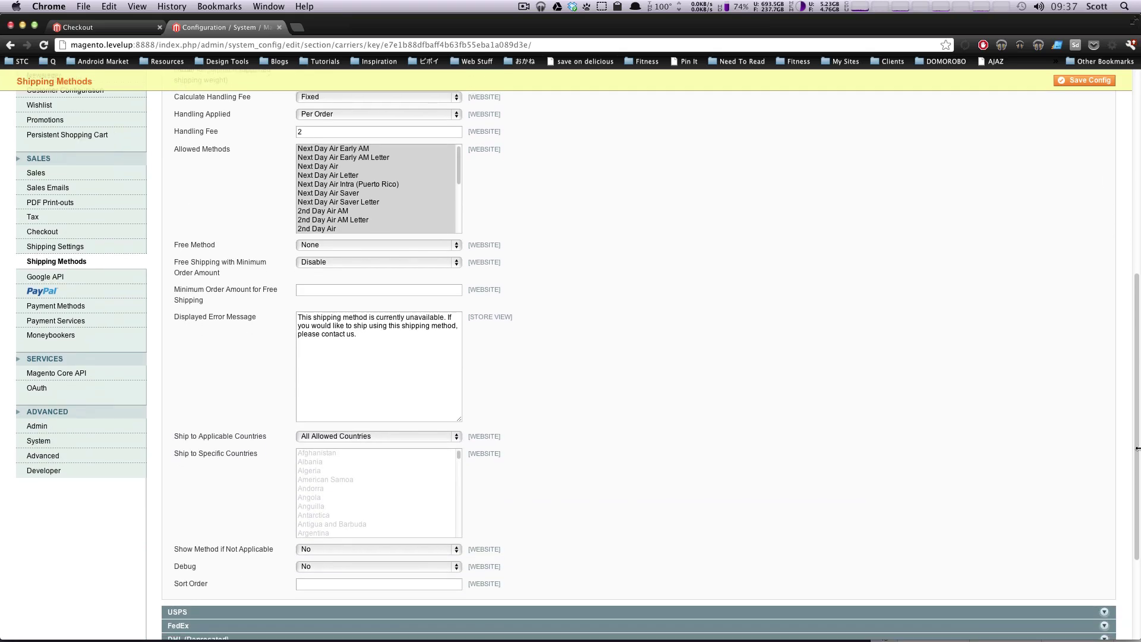
left_click(384, 262)
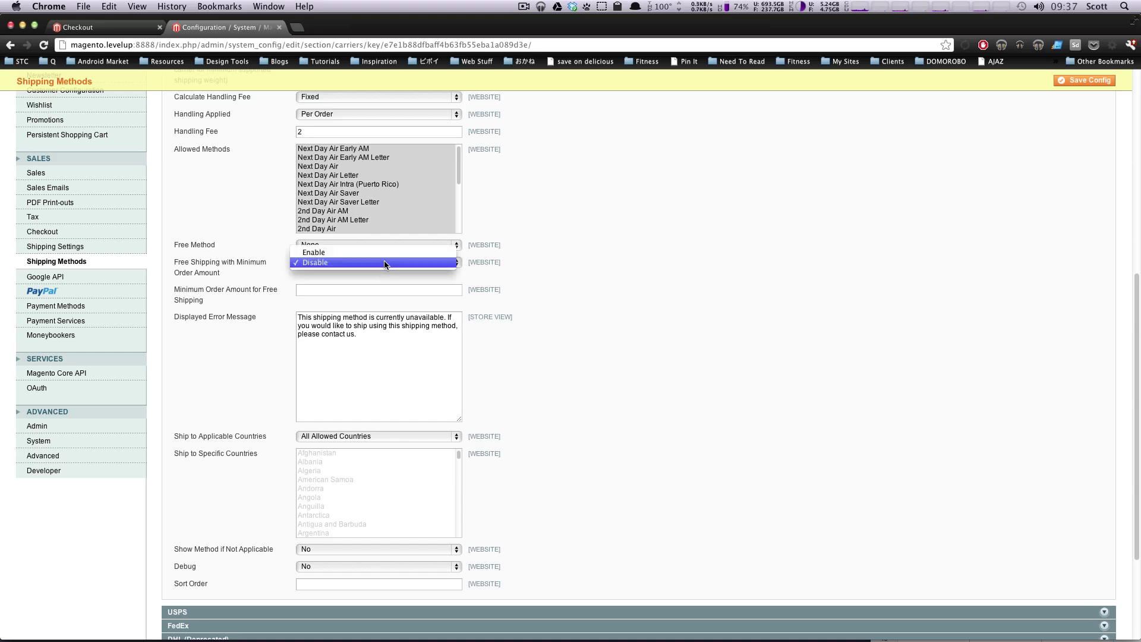
left_click(377, 252)
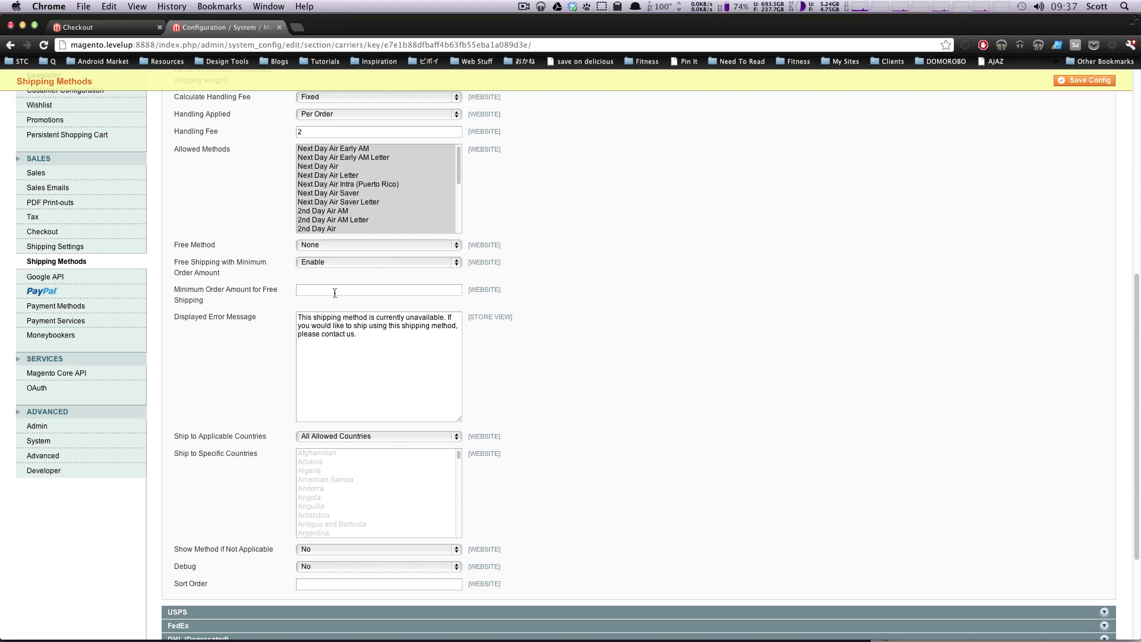
left_click(337, 290)
type("100")
left_click(334, 264)
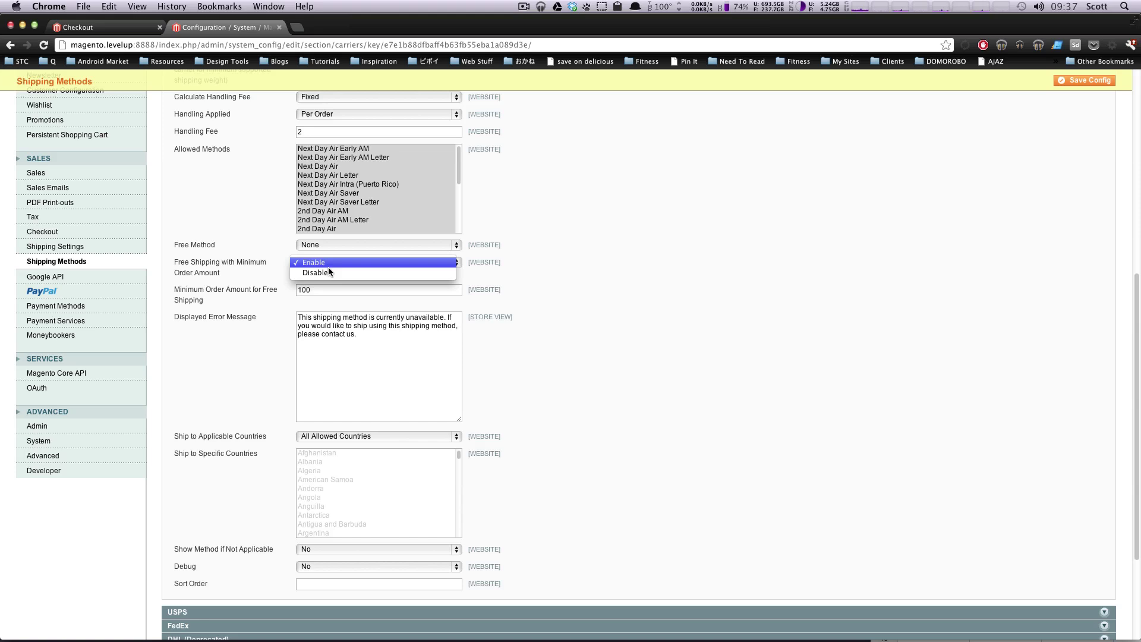
left_click(326, 273)
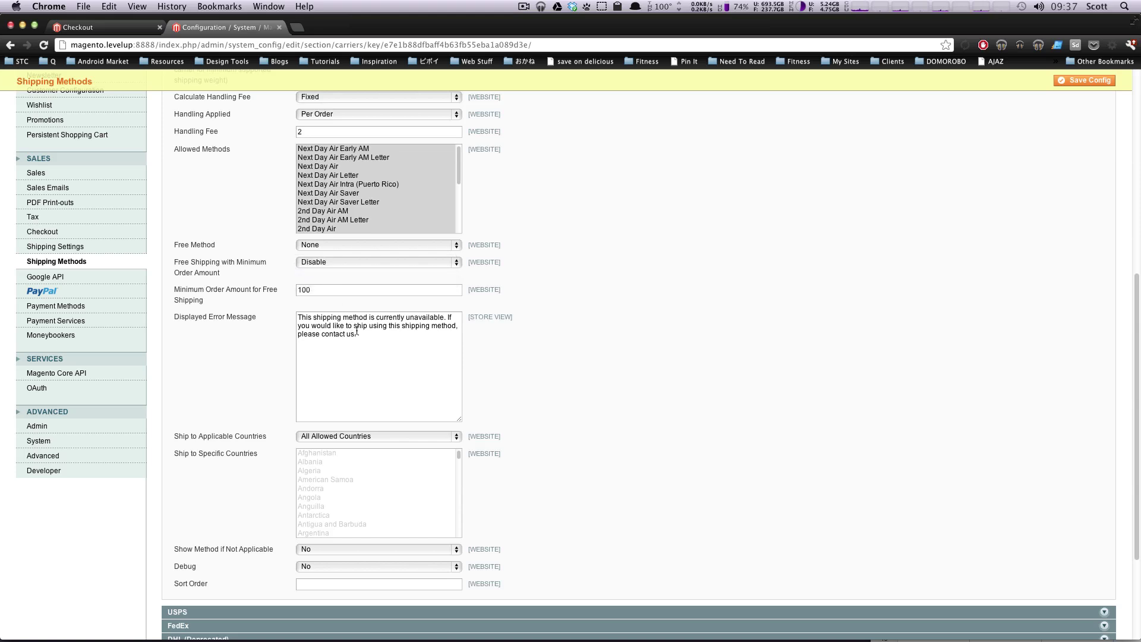
left_click_drag(357, 335, 466, 371)
left_click(399, 332)
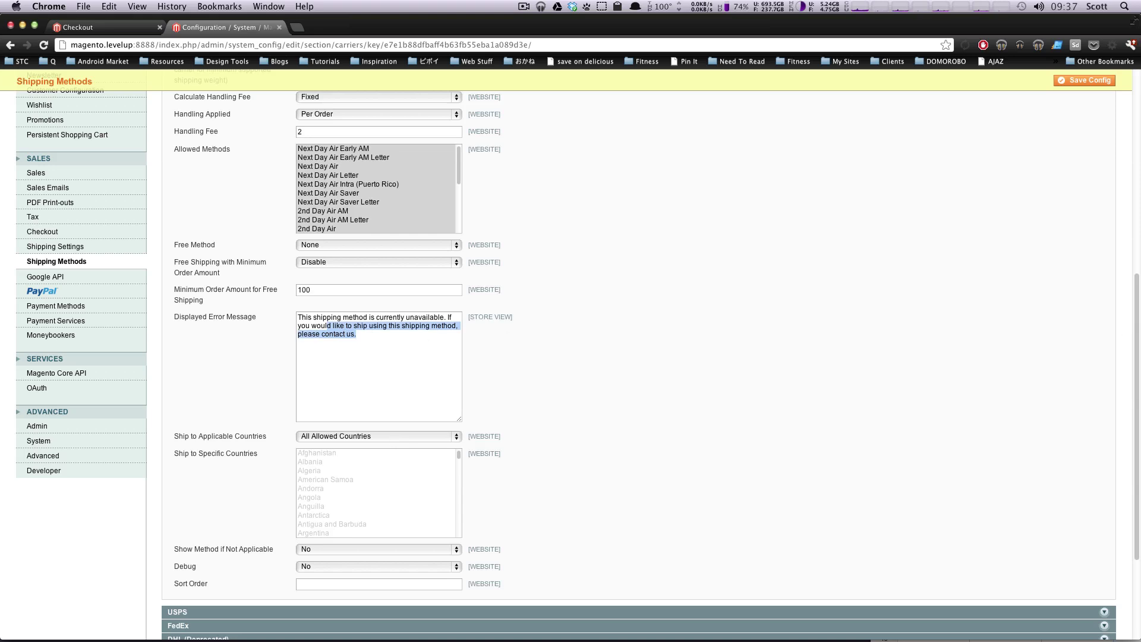
left_click_drag(1137, 310, 802, 383)
Set Ship to Applicable Countries to Specific Countries and select United States.
left_click(408, 345)
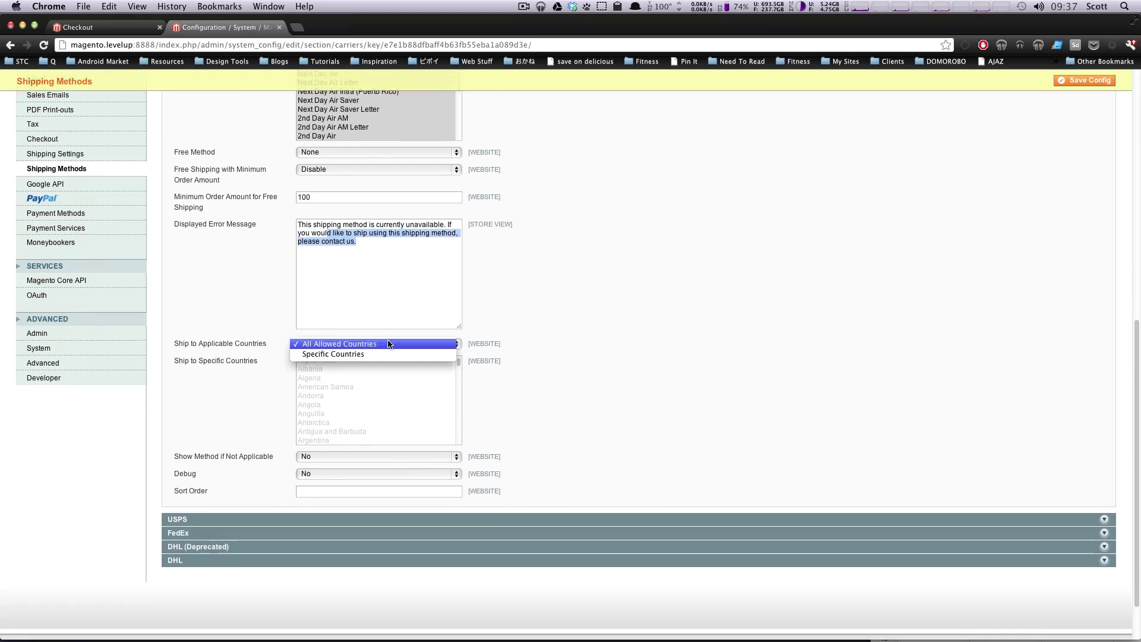
left_click(383, 355)
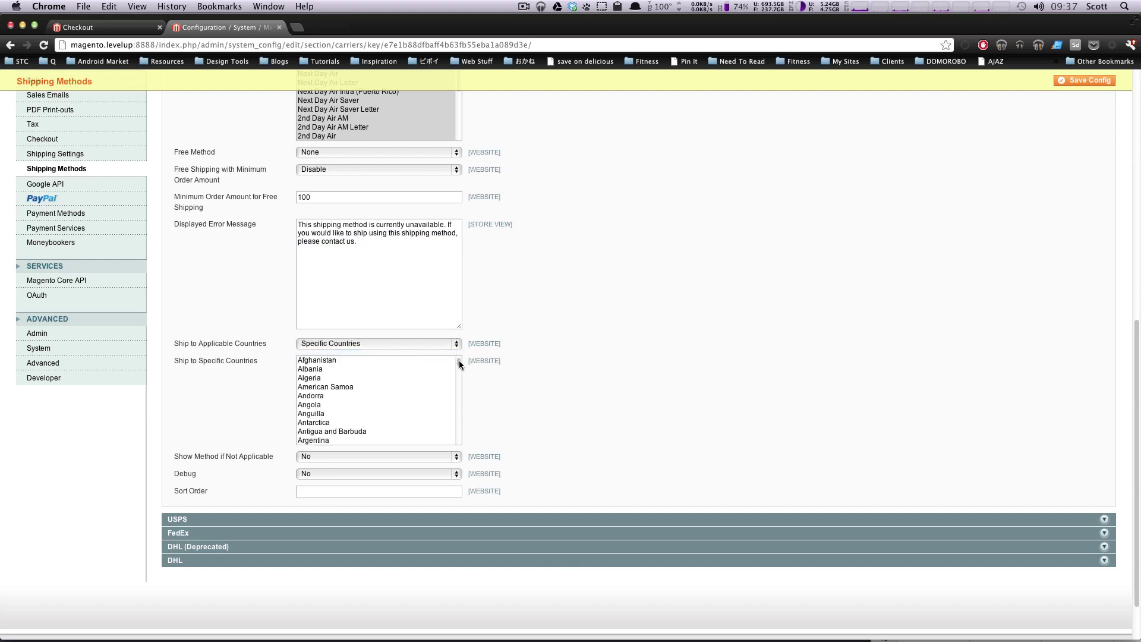
left_click_drag(459, 361, 462, 438)
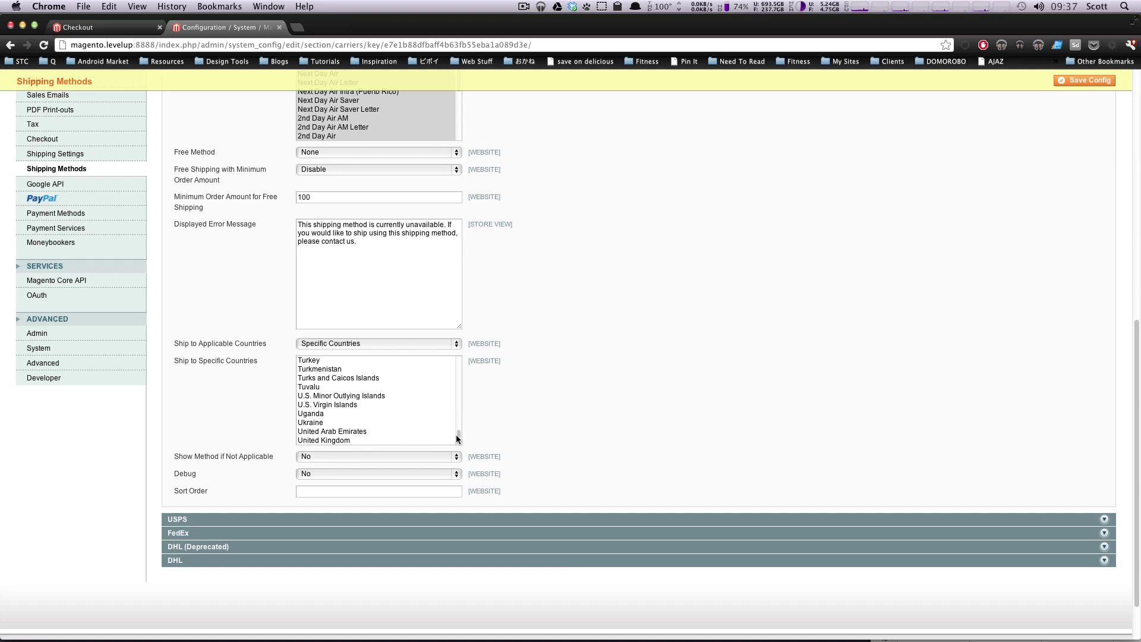
left_click_drag(456, 439, 457, 441)
left_click(335, 414)
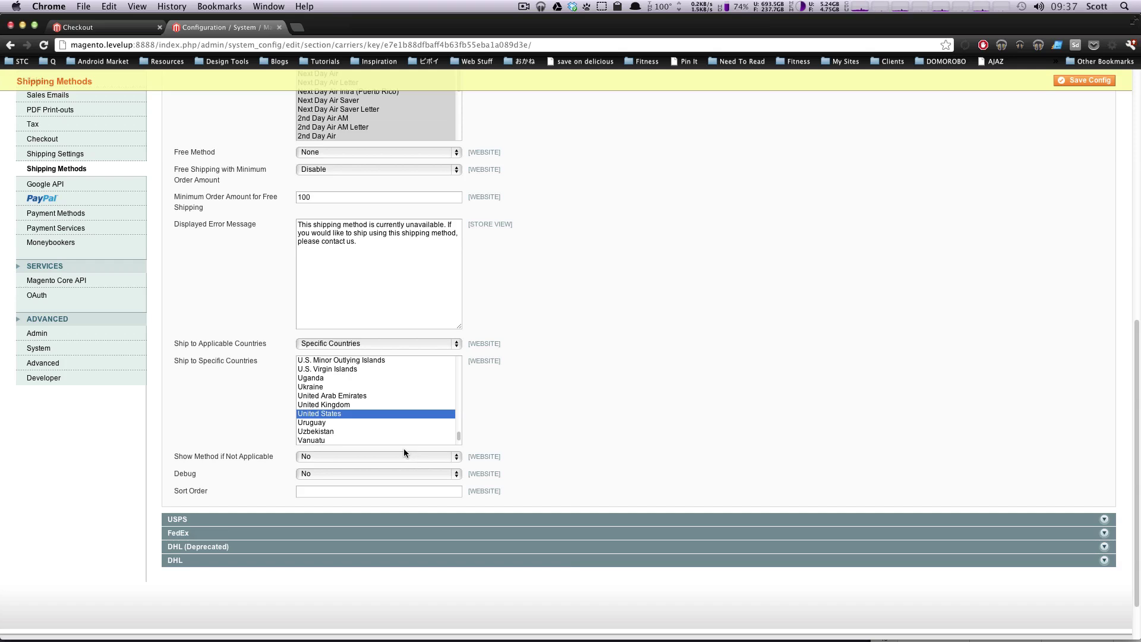
Leave Show Method if Not Applicable and Debug at No, and enter UPS Sort Order 0.
left_click(333, 456)
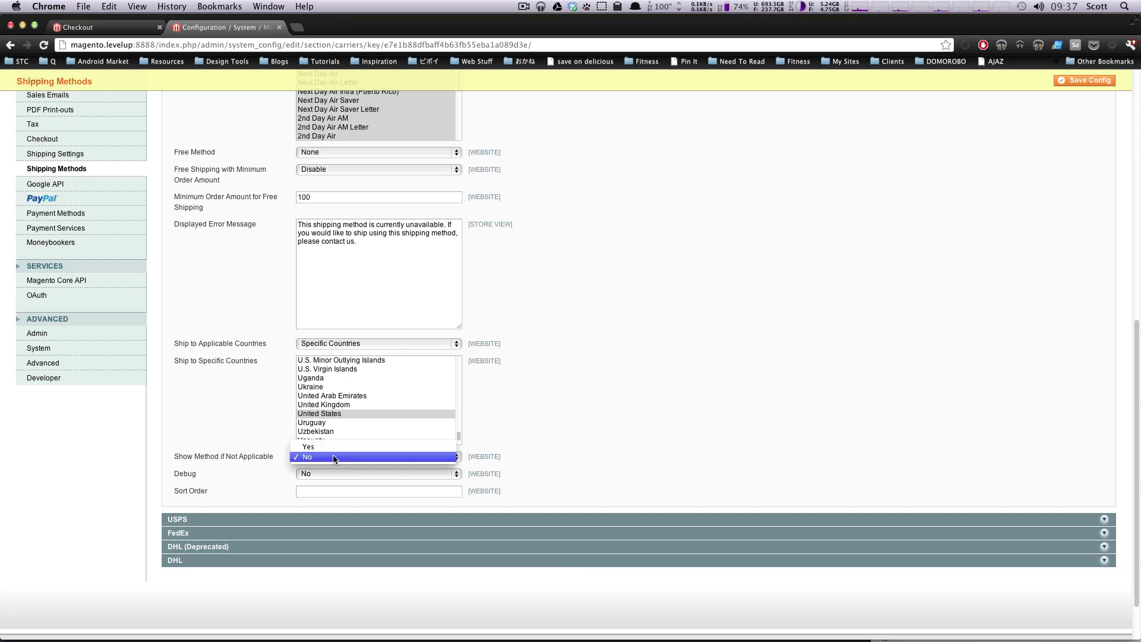
left_click(333, 455)
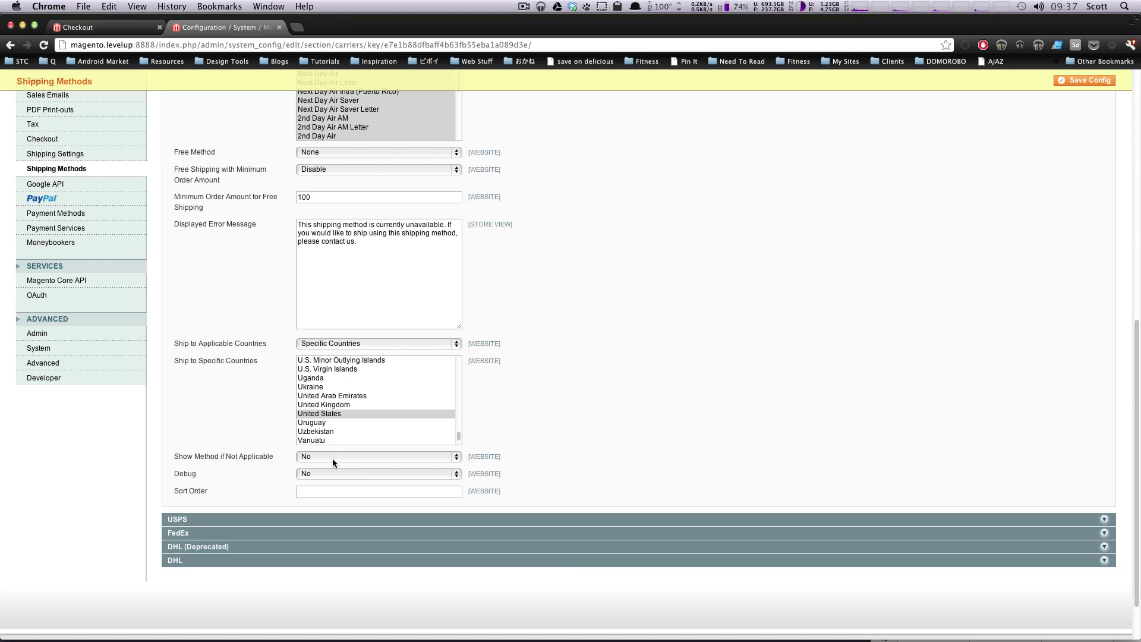
left_click(339, 474)
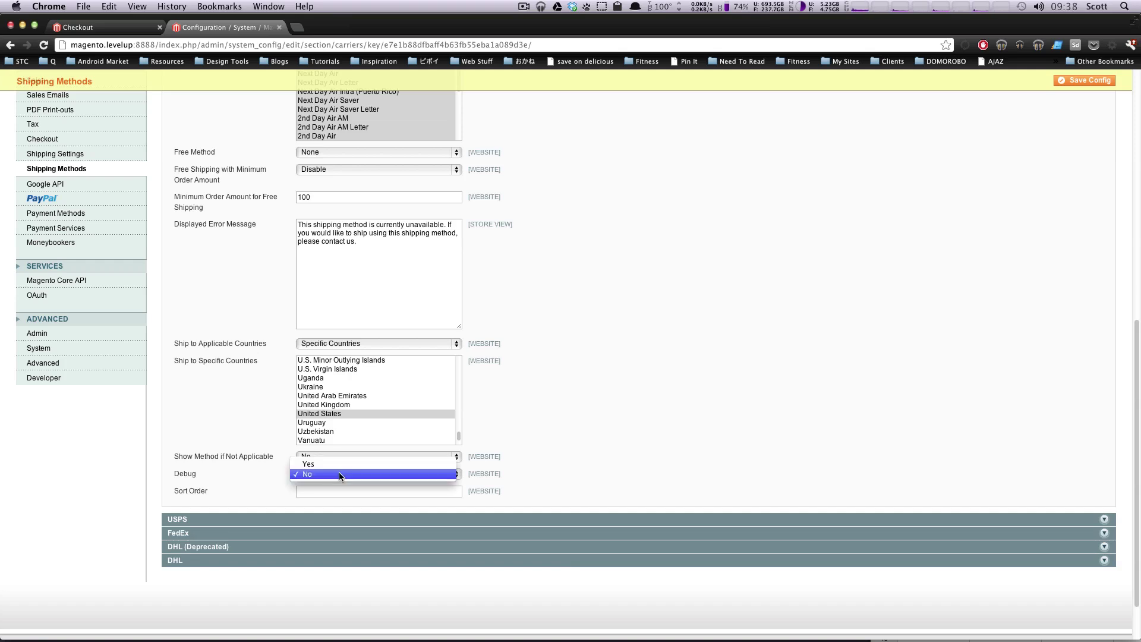
left_click(341, 475)
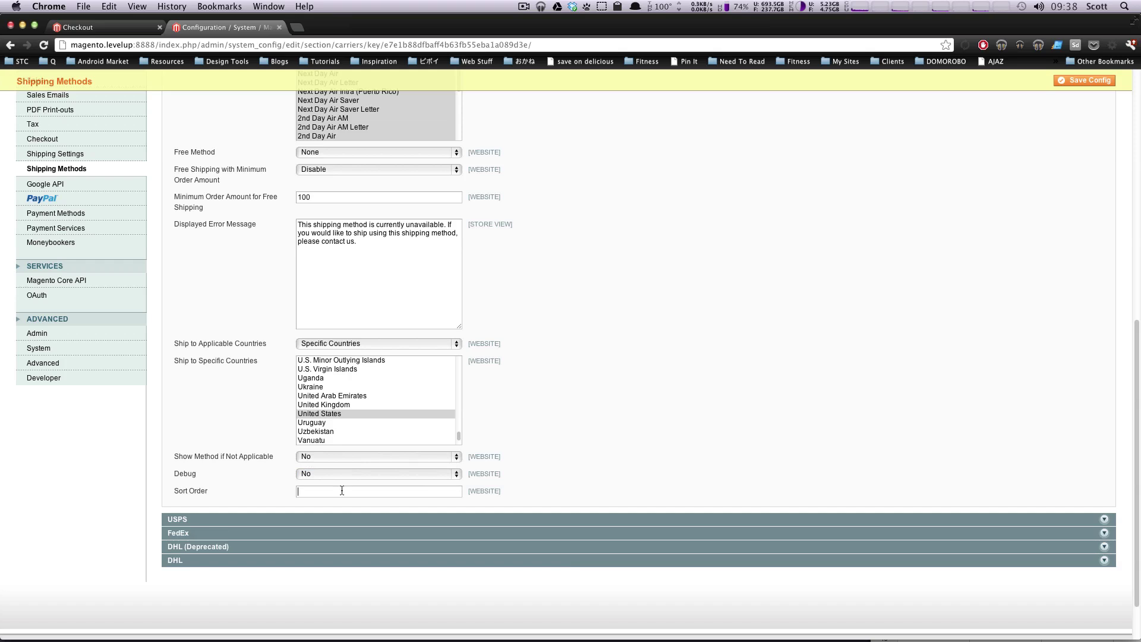
left_click(342, 489)
Expand the Flat Rate settings and save the shipping methods configuration.
scroll(840, 304, "up", 10)
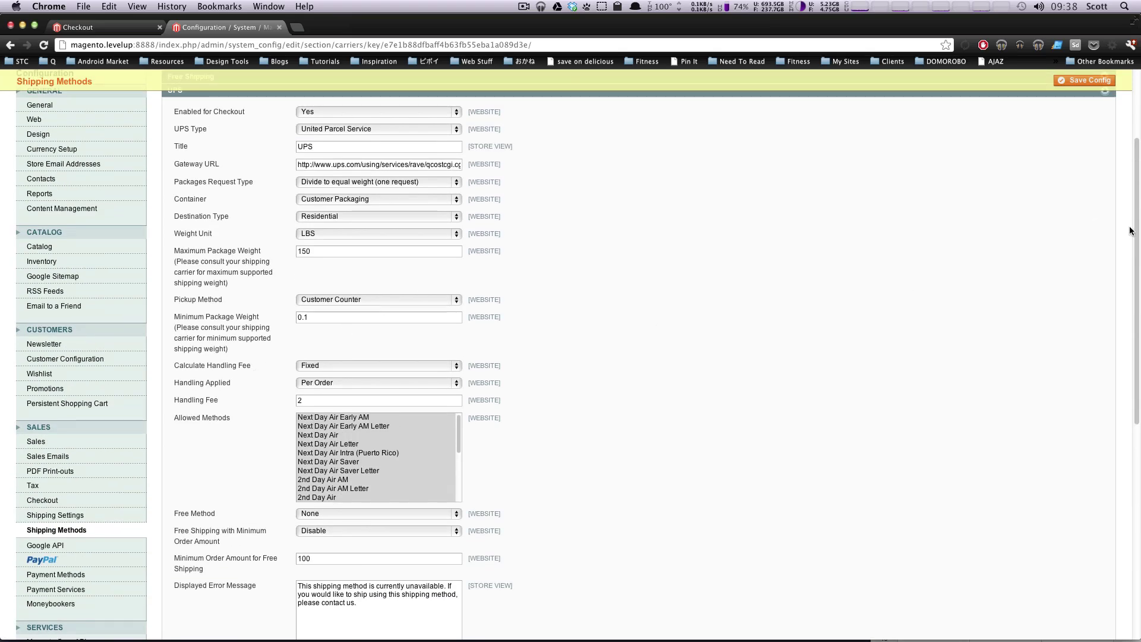
scroll(268, 186, "up", 4)
left_click(262, 186)
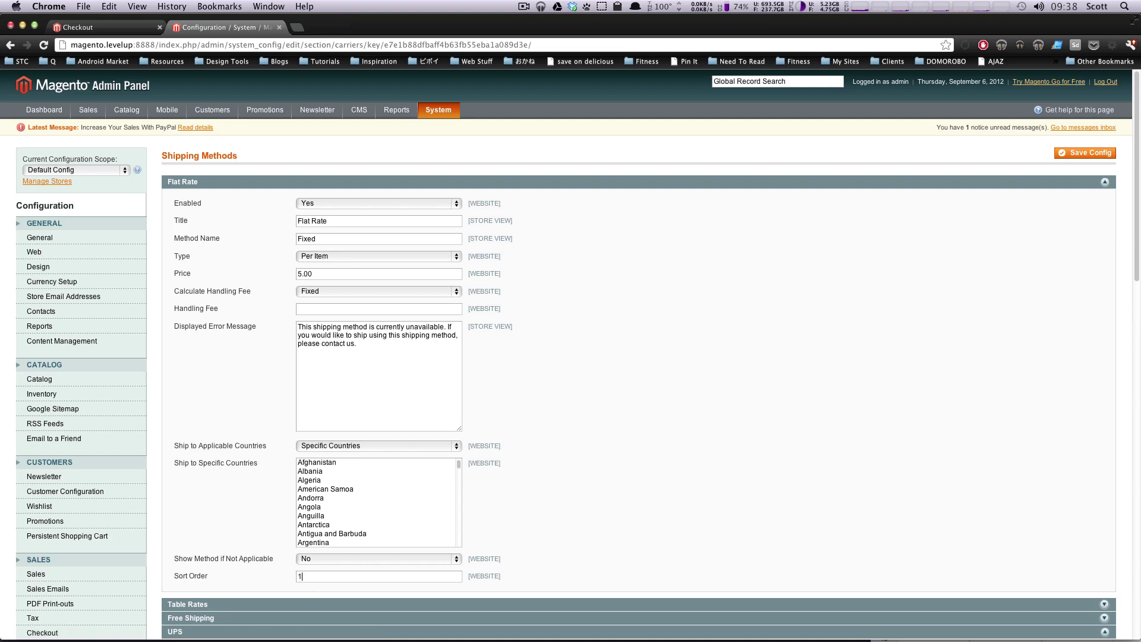
left_click(1087, 153)
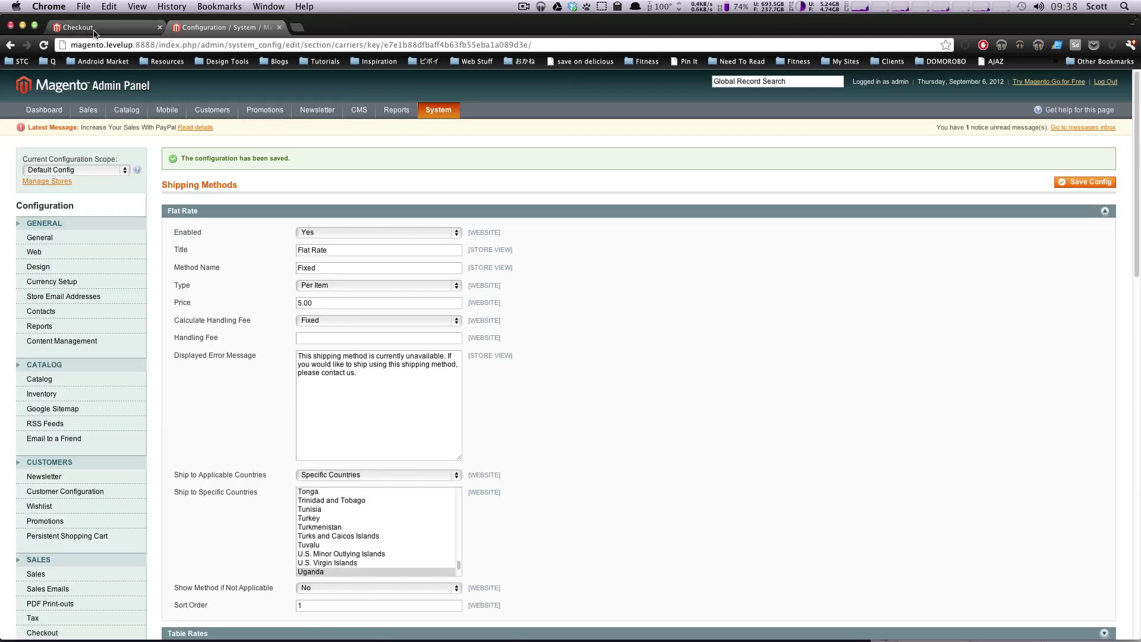
Reload the storefront checkout, continue as guest, ship to the billing address and proceed to shipping methods.
left_click(93, 30)
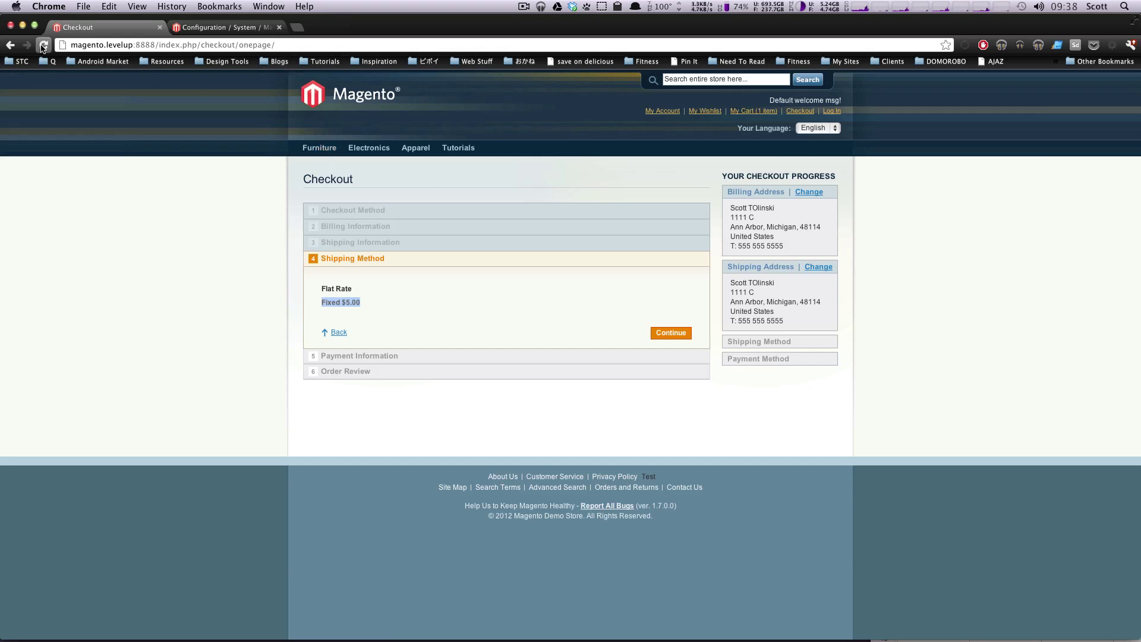
left_click(43, 46)
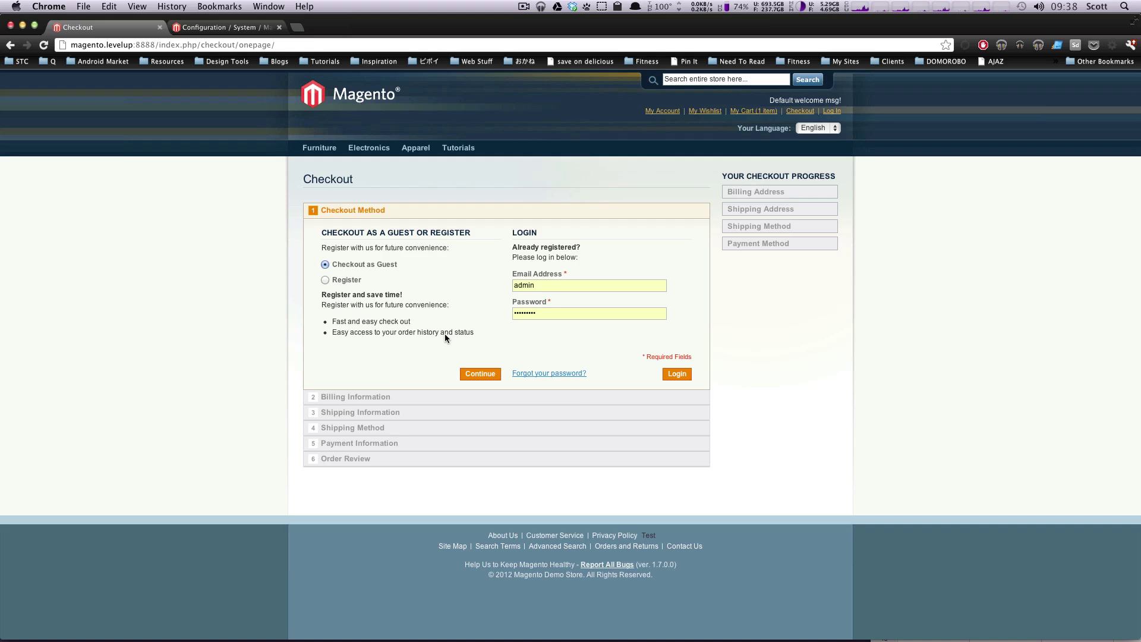
left_click(477, 375)
left_click(343, 260)
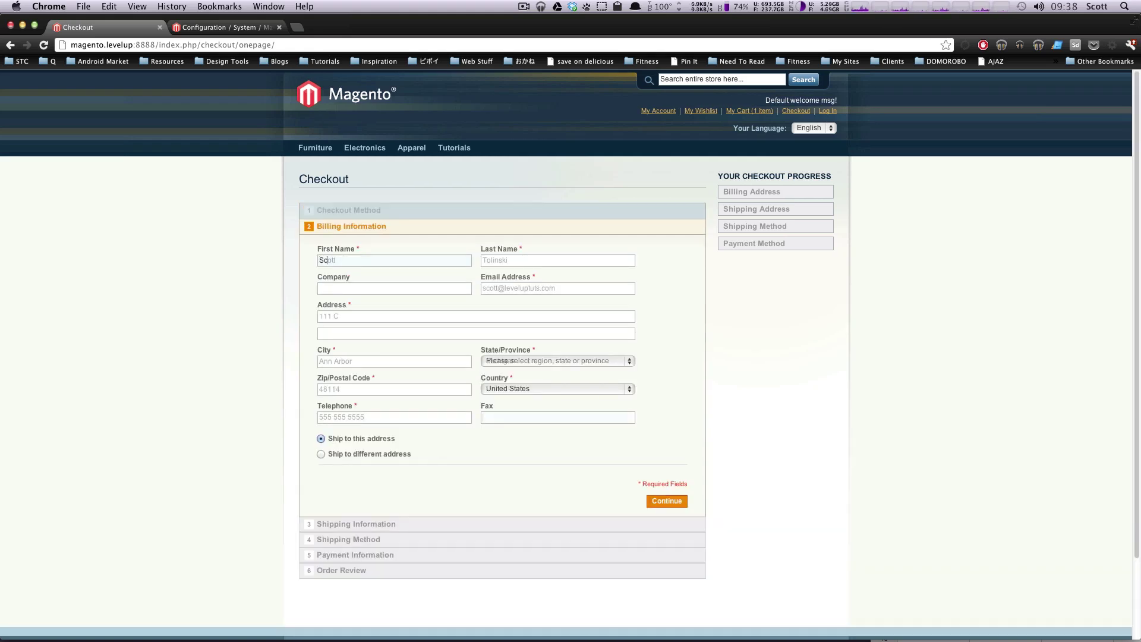
left_click(322, 454)
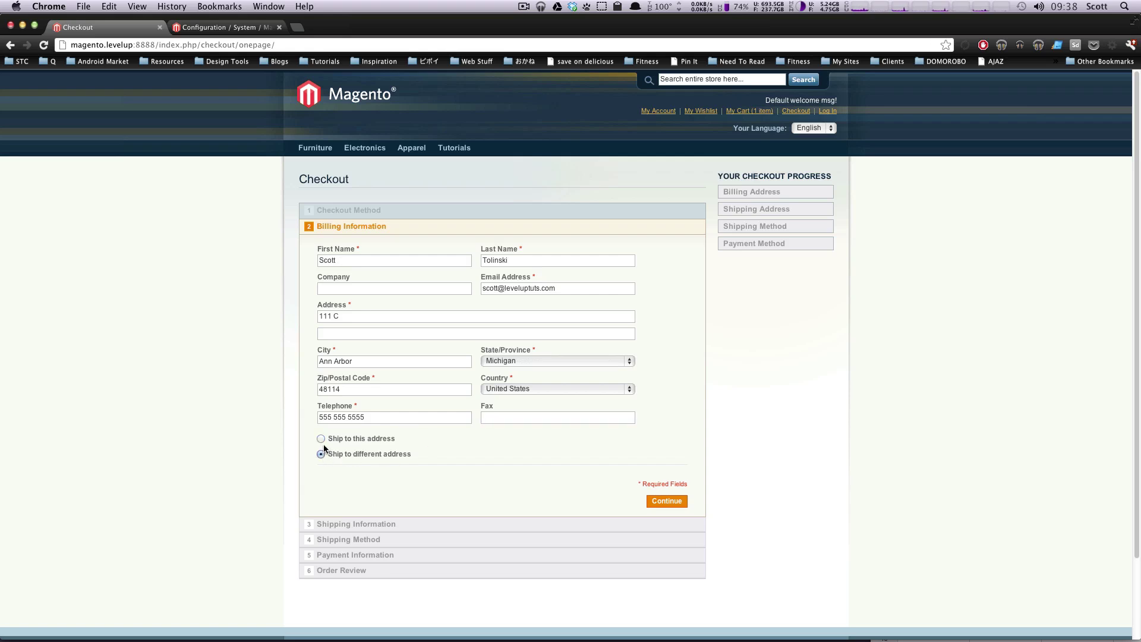
left_click(322, 439)
left_click_drag(352, 439, 396, 439)
left_click(670, 503)
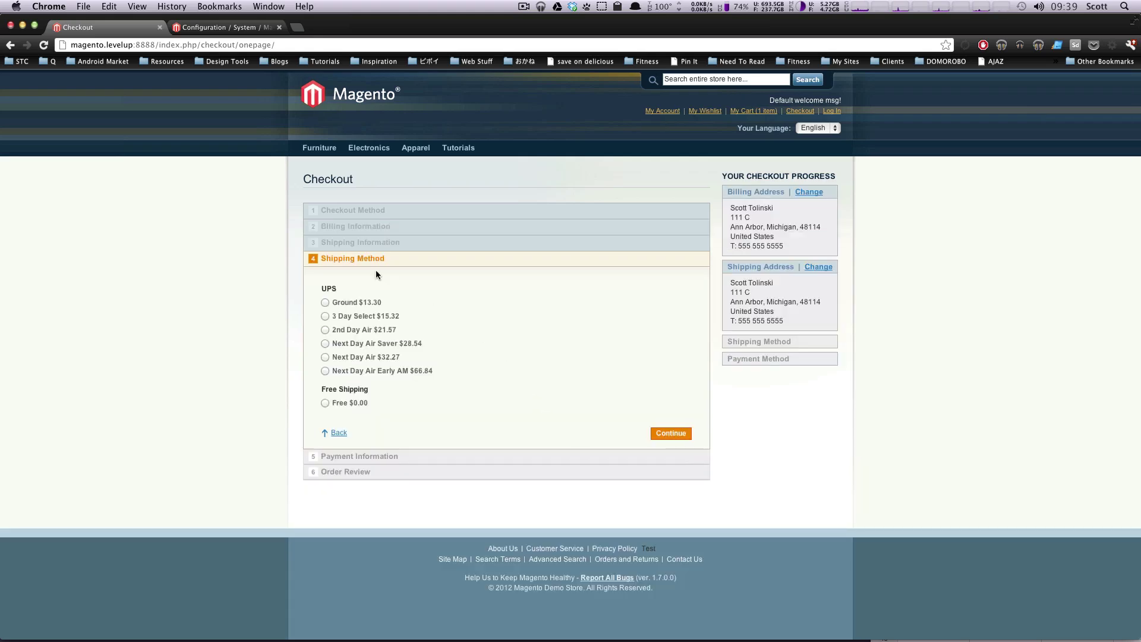
Try the UPS 3 Day Select ($15.32), 2nd Day Air and Next Day Air Saver rates.
double_click(334, 290)
left_click_drag(376, 316, 384, 323)
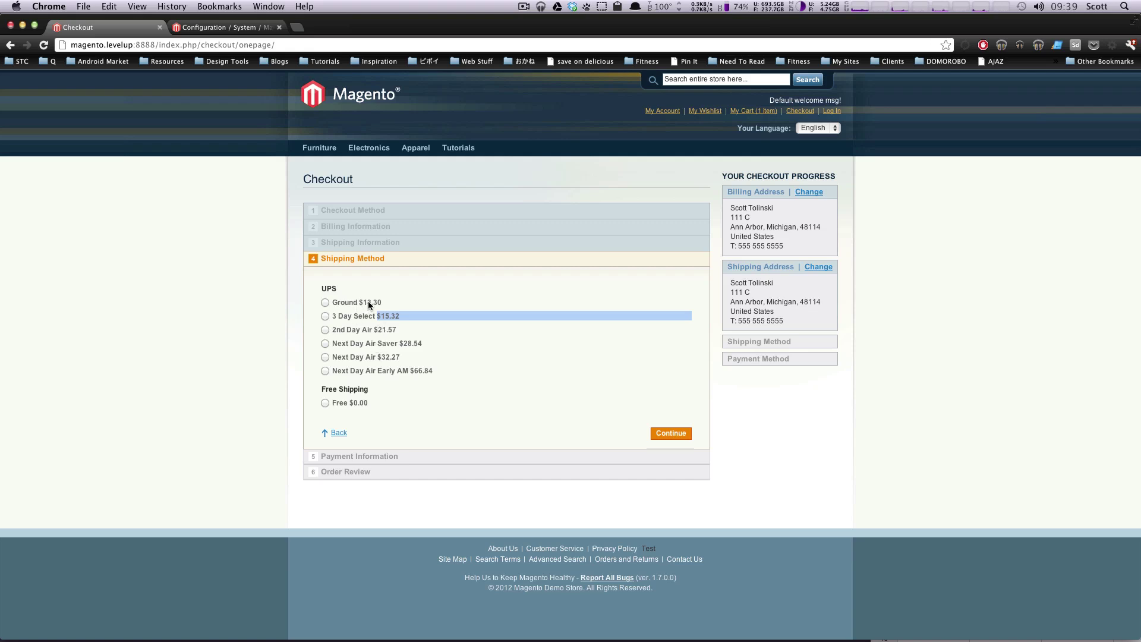
left_click_drag(367, 304, 386, 304)
left_click(389, 315)
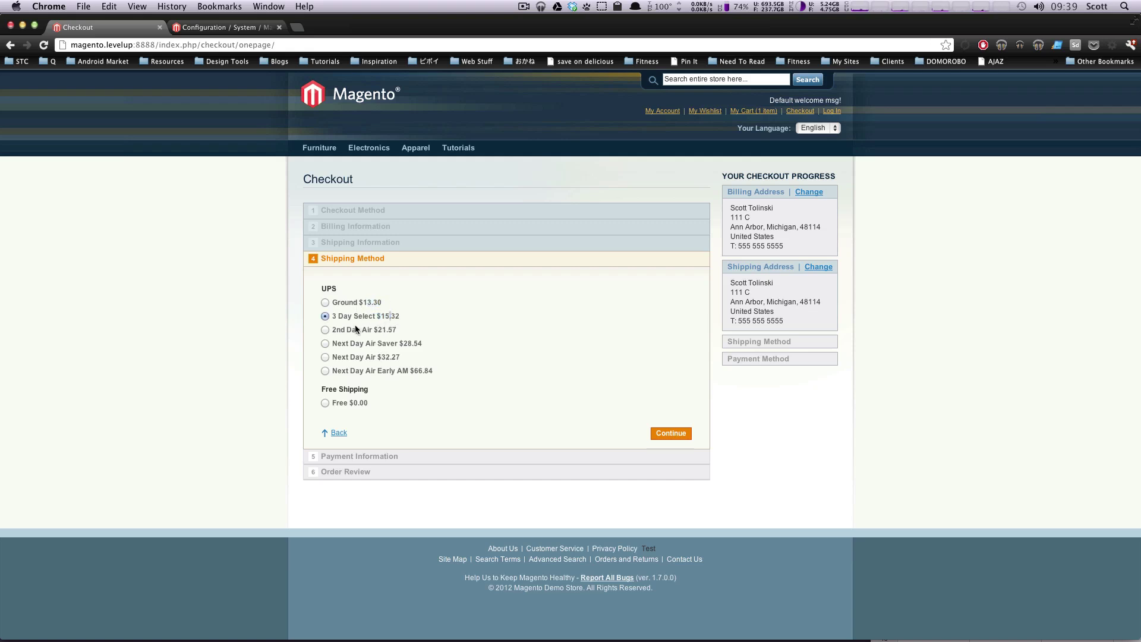
left_click(370, 330)
left_click(366, 344)
In admin, collapse Flat Rate, click Next Day Air and 2nd Day Air AM in UPS Allowed Methods, then return to checkout.
left_click(220, 28)
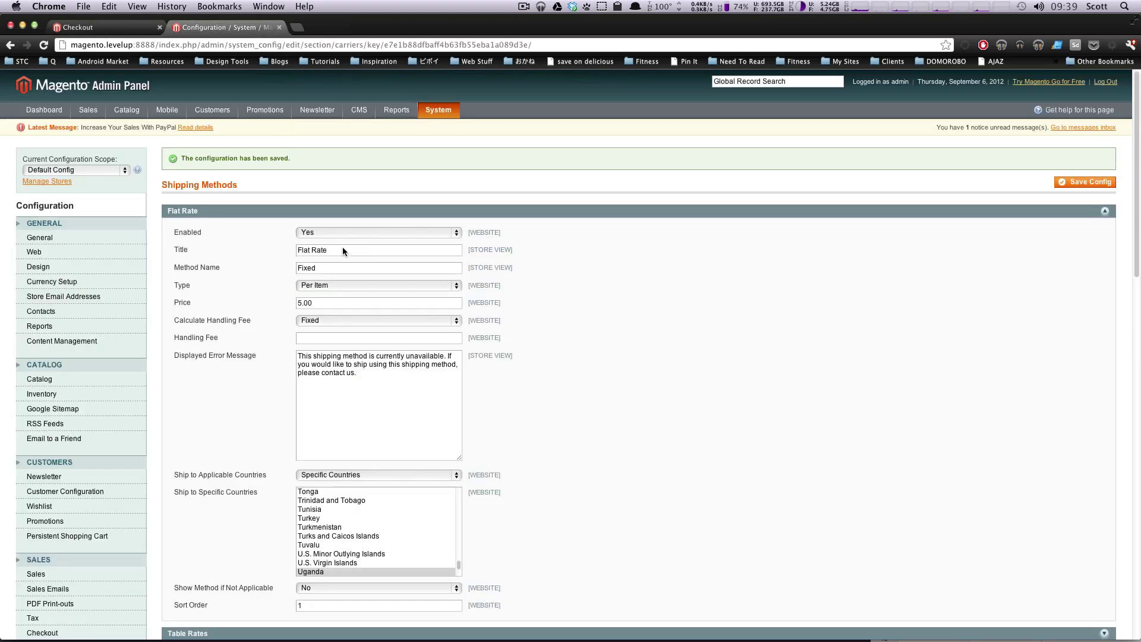
left_click(394, 210)
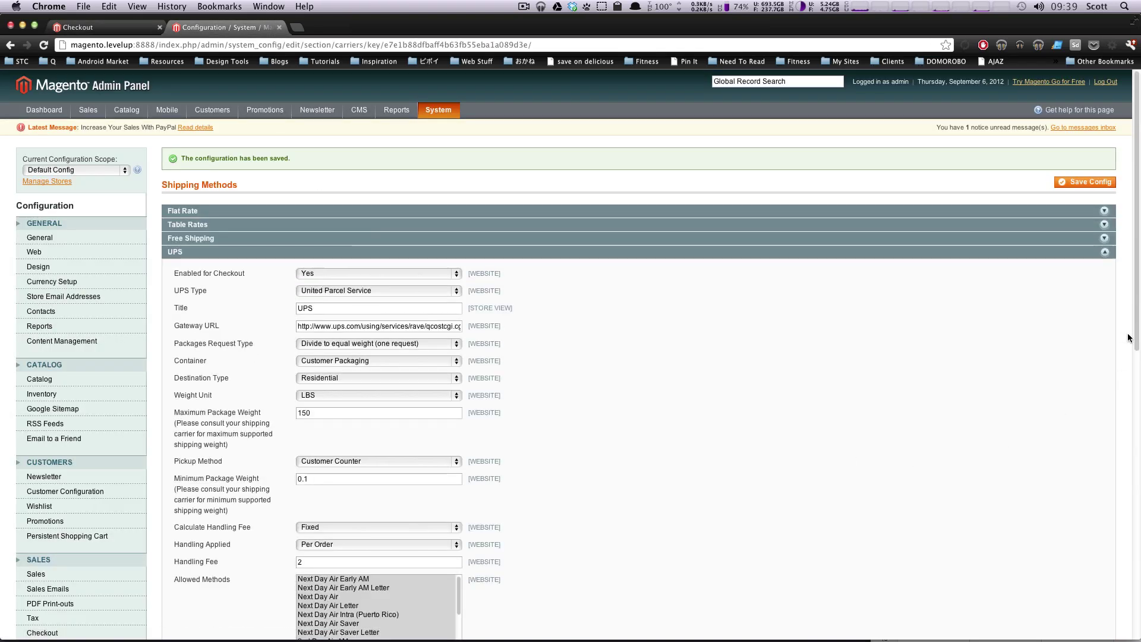
scroll(1135, 338, "down", 4)
left_click(378, 481)
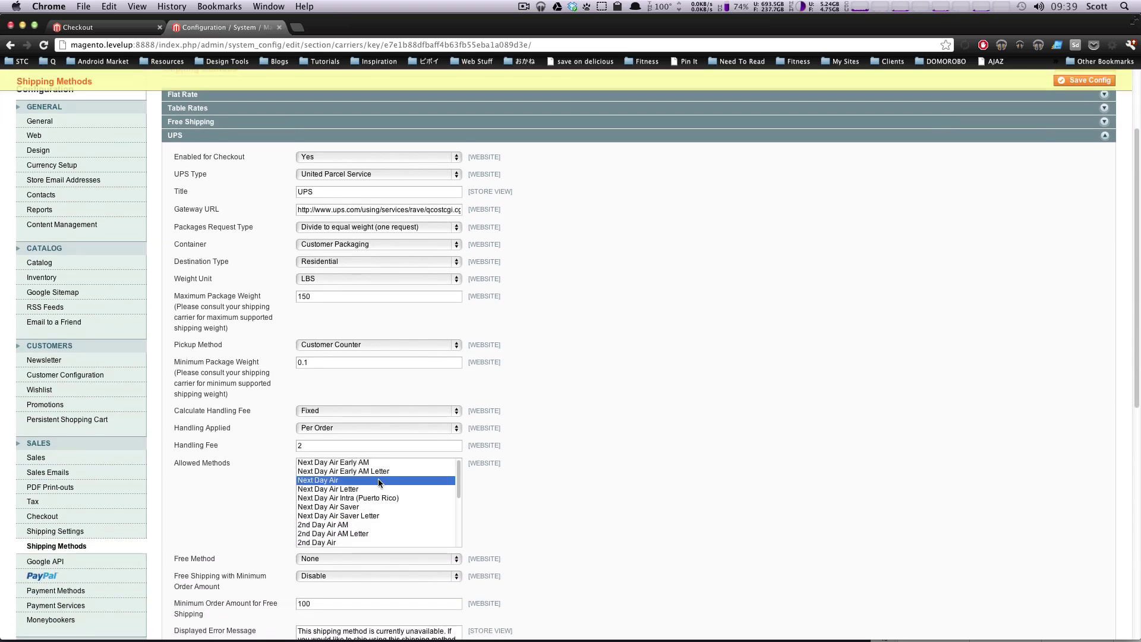
left_click(360, 525)
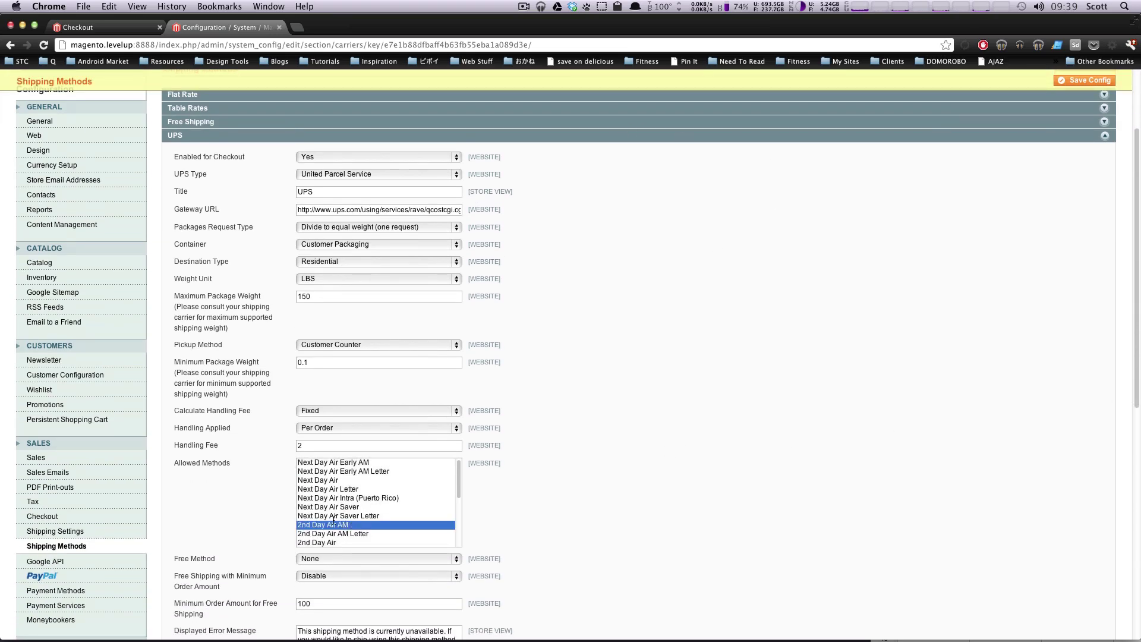
left_click(107, 27)
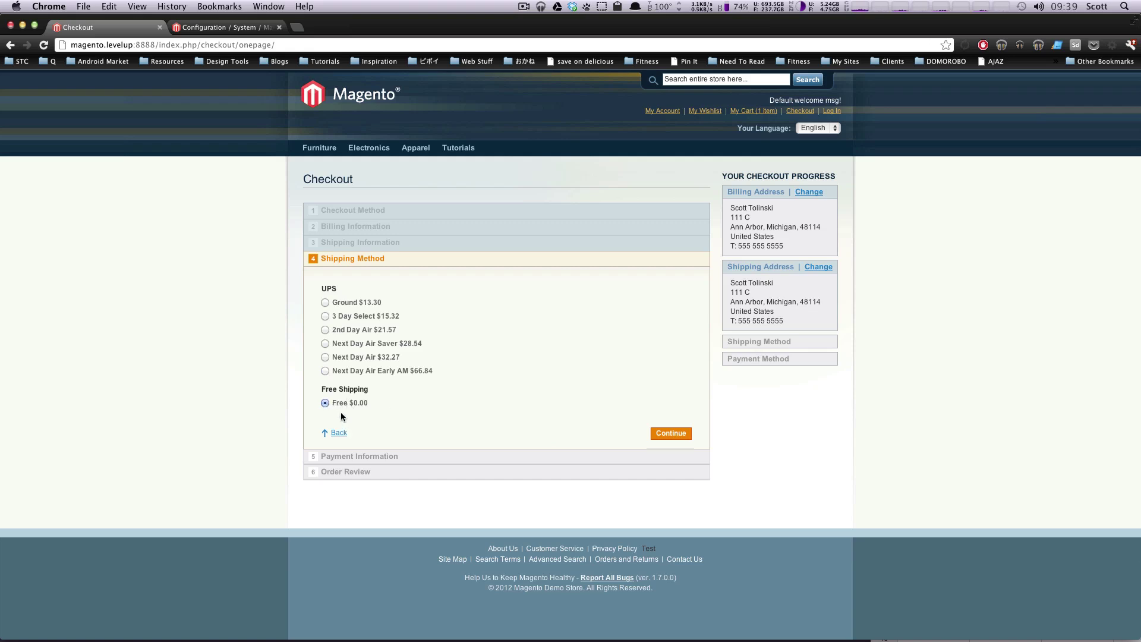
Pick UPS Ground at $13.30, keep Check / Money order payment, and reach Order Review totalling $253.29.
left_click(325, 302)
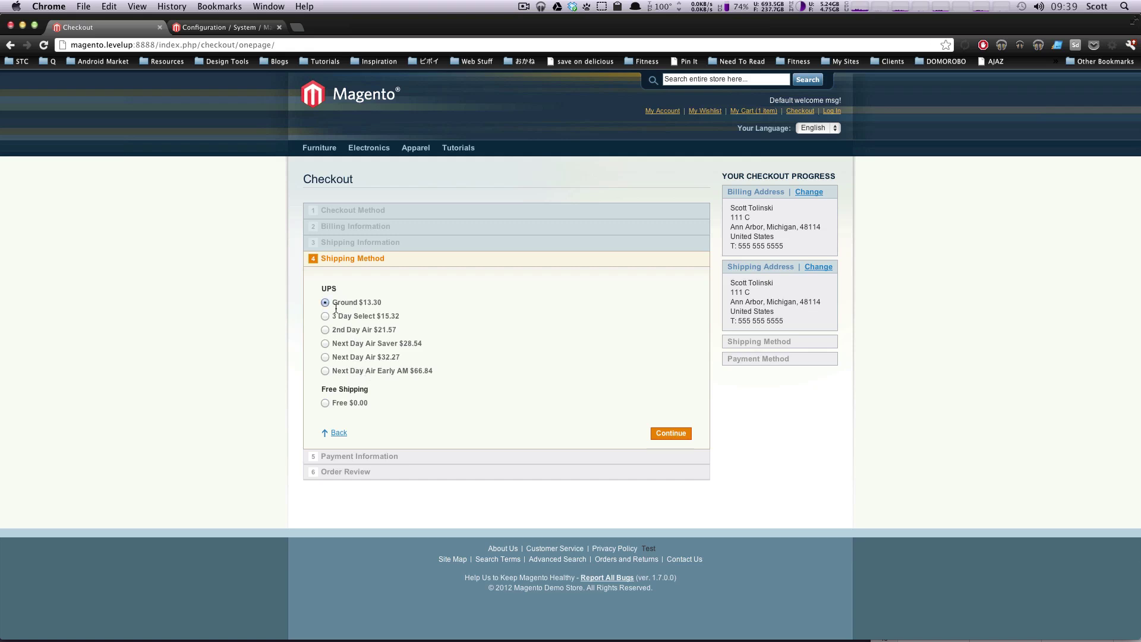
left_click(671, 433)
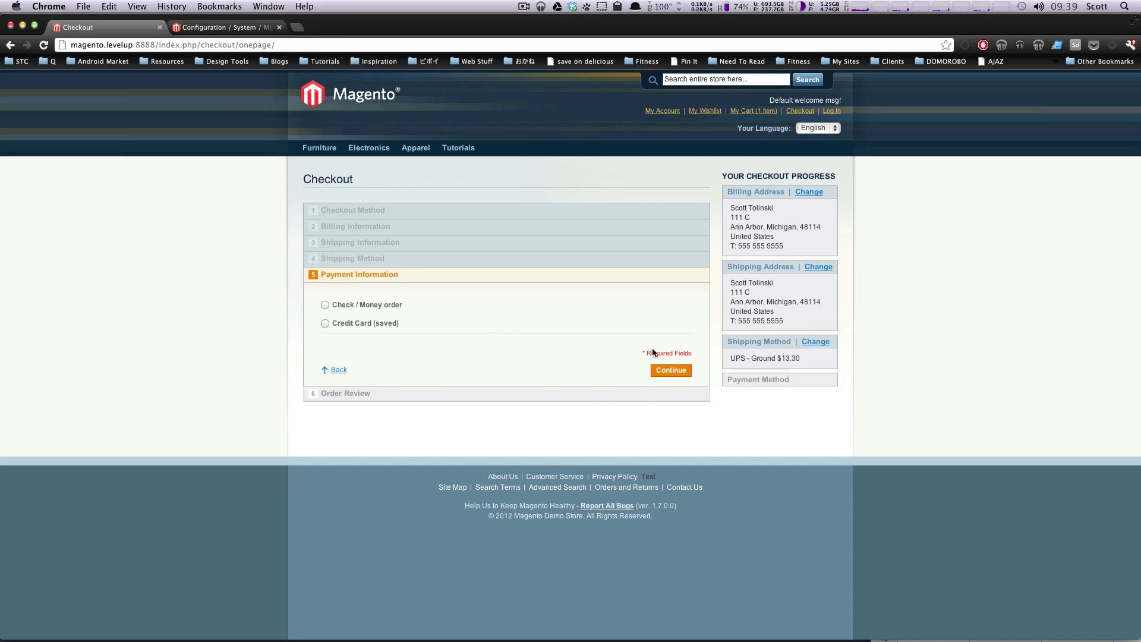
mouse_move(807, 358)
left_mouse_down()
mouse_move(728, 355)
mouse_move(820, 367)
left_mouse_up()
left_click(670, 374)
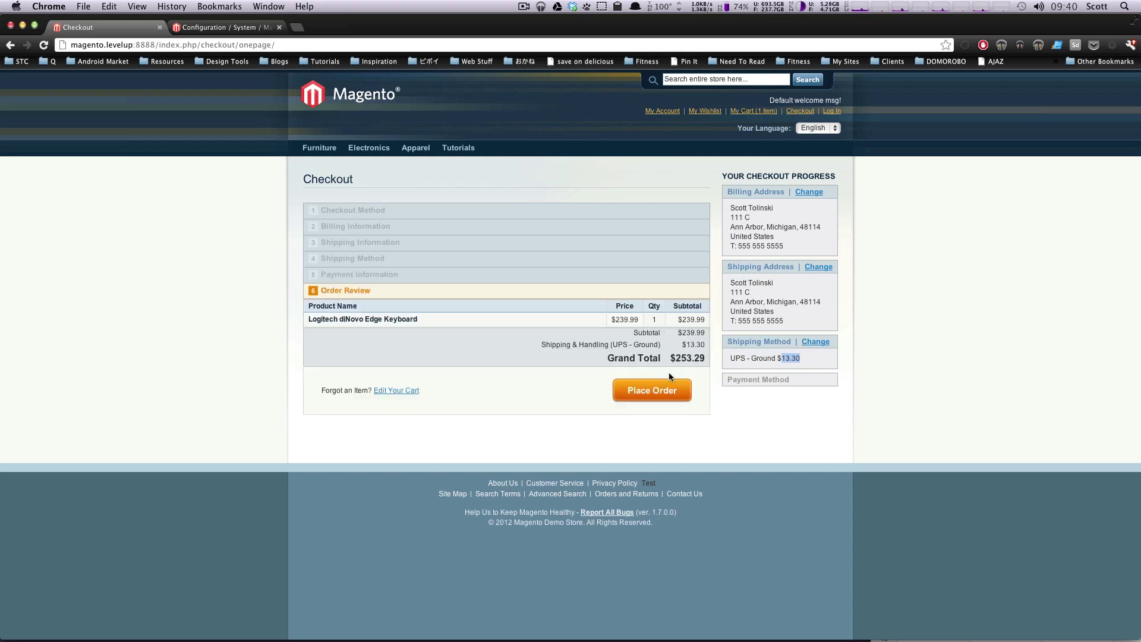
mouse_move(354, 316)
left_mouse_down()
mouse_move(488, 319)
mouse_move(370, 319)
left_mouse_up()
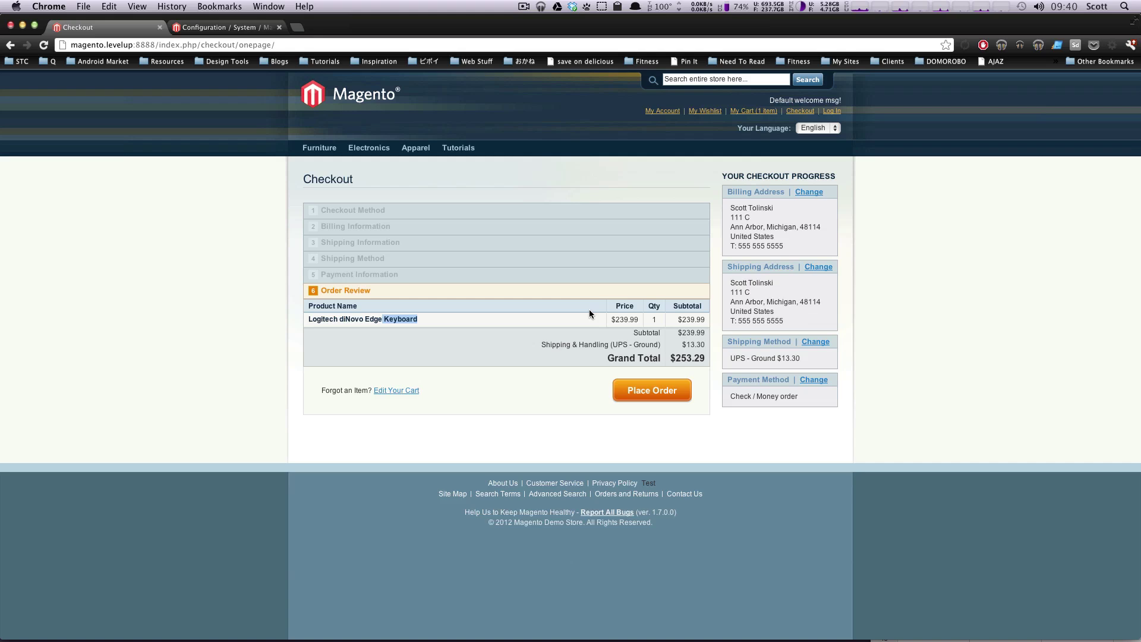
left_click_drag(630, 320, 691, 358)
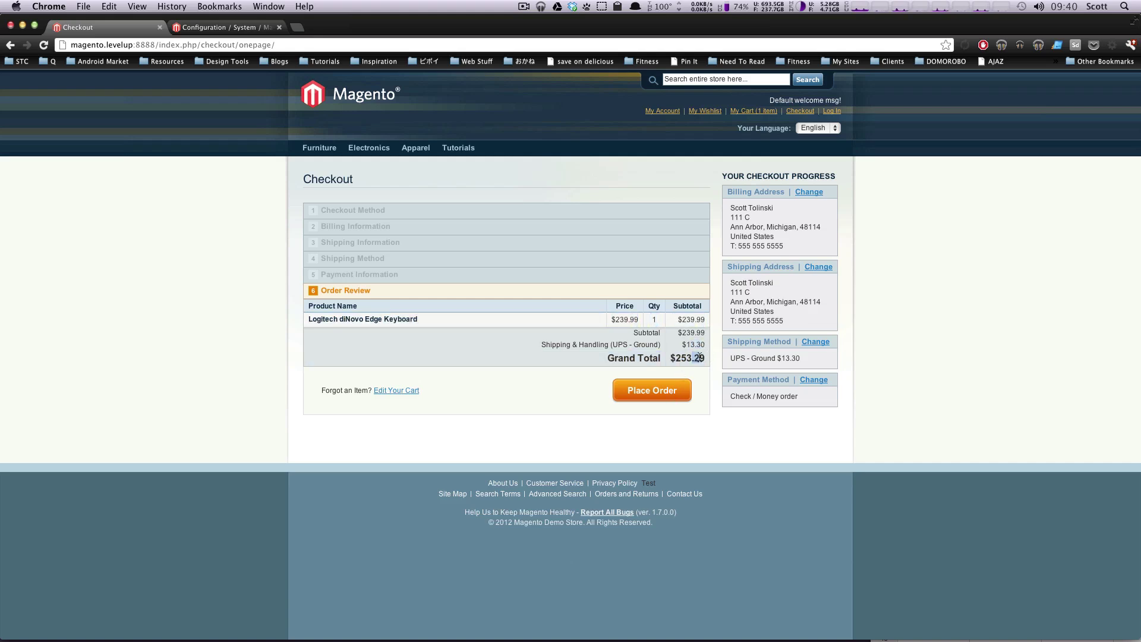
Place the $253.29 test order, then continue shopping back to the empty-cart store home page.
left_click(634, 392)
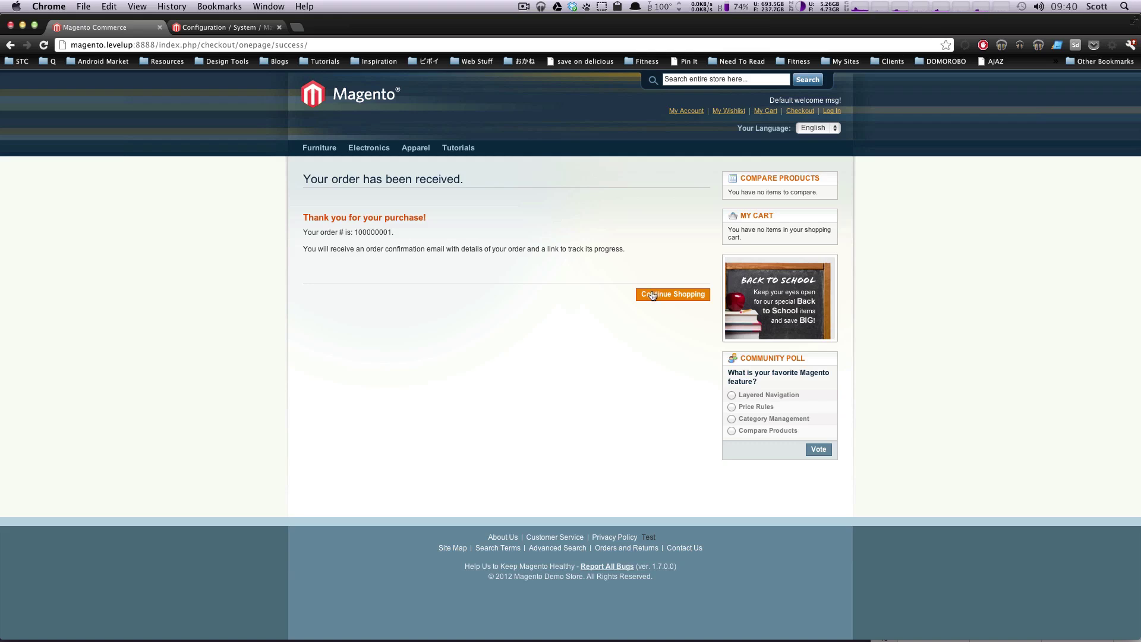
left_click_drag(386, 218, 671, 303)
left_click(679, 297)
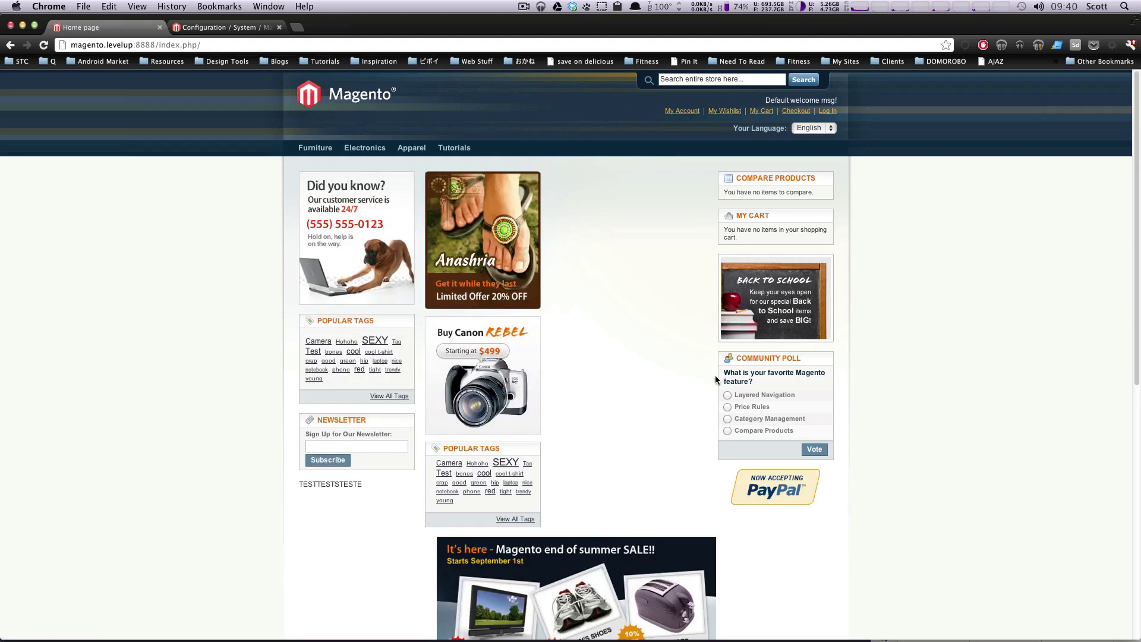
Save the UPS shipping configuration on the admin Configuration page.
left_click(196, 27)
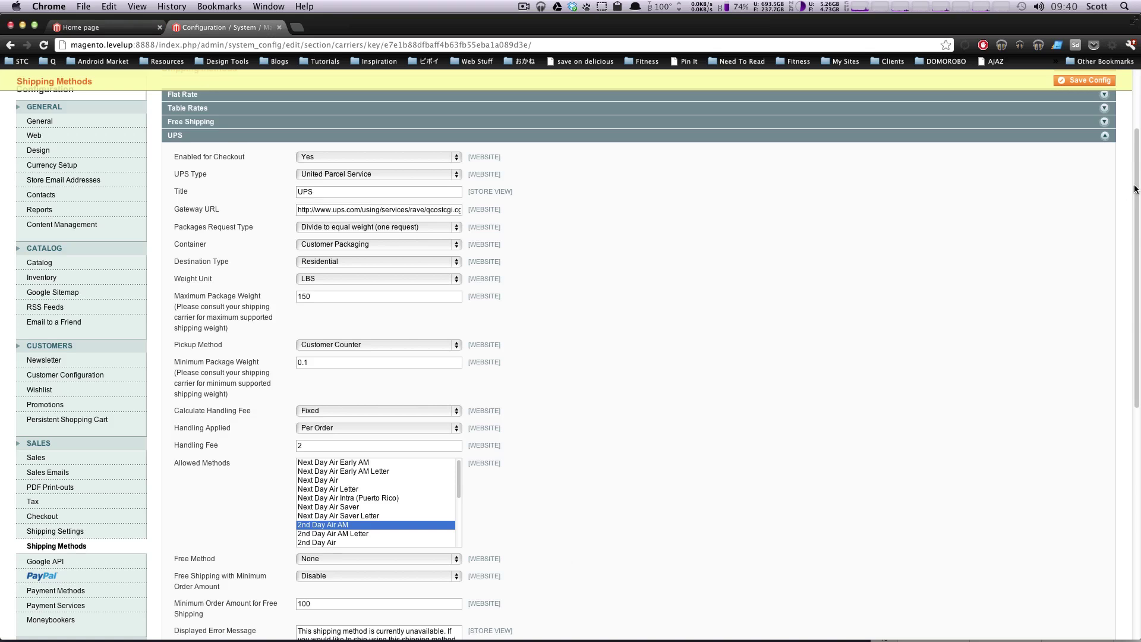
left_click(1085, 80)
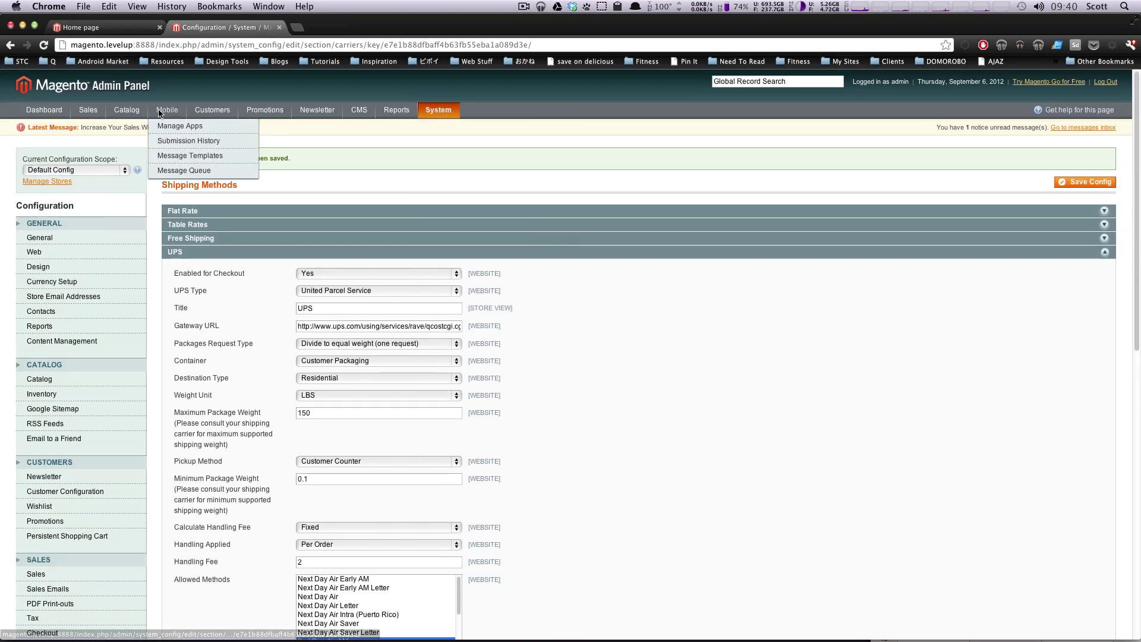
mouse_move(88, 111)
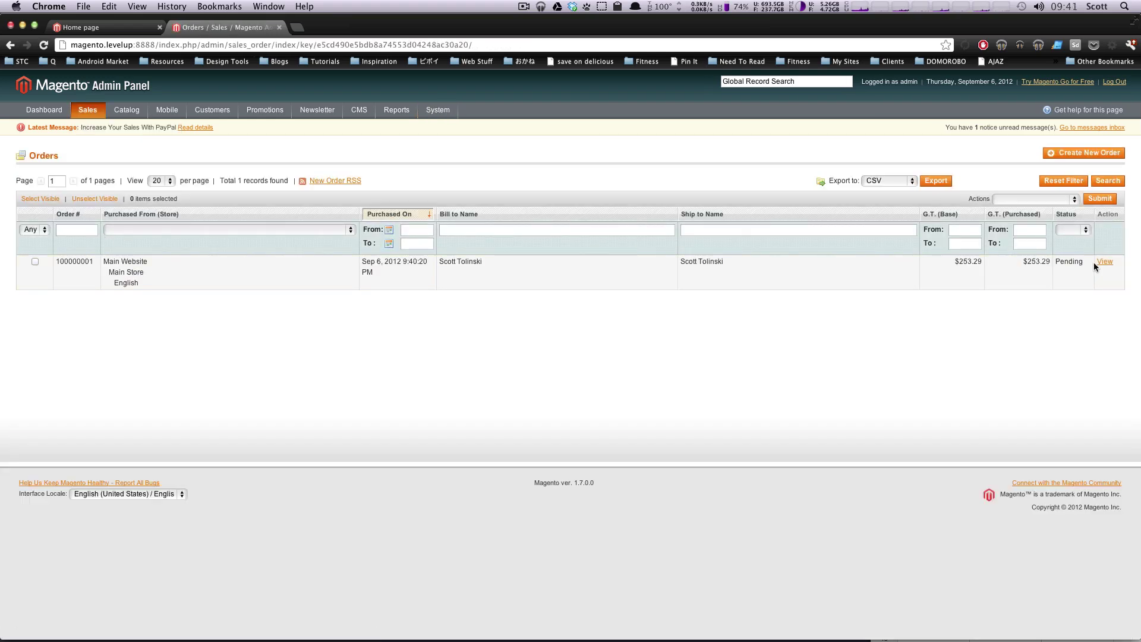
Open the admin Dashboard to find the $253.29 order among the last orders.
left_click(39, 111)
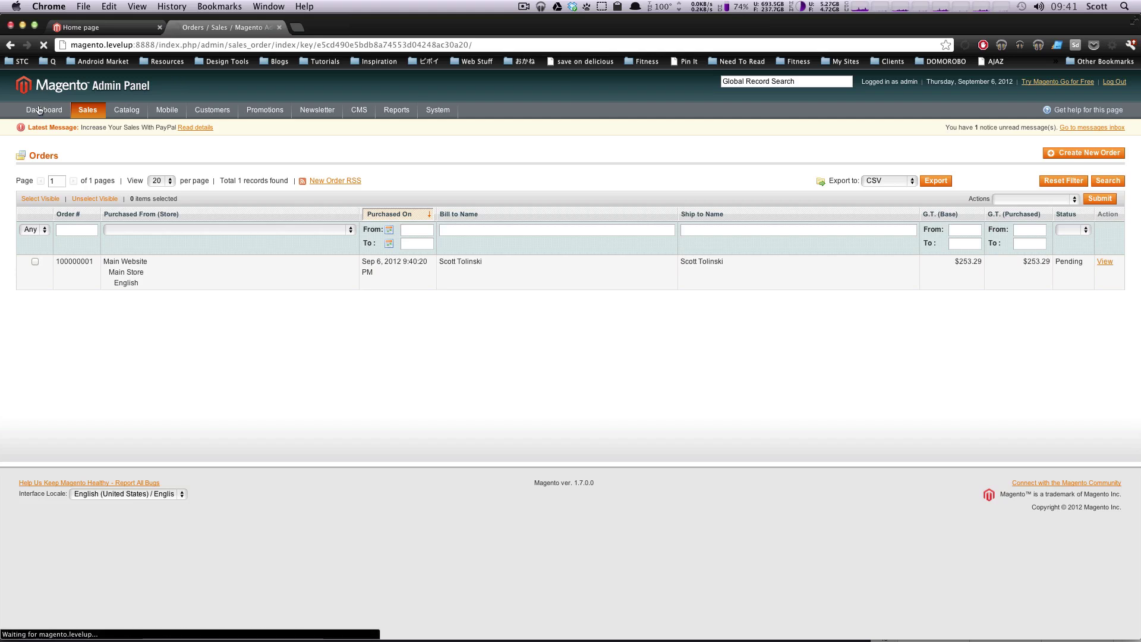